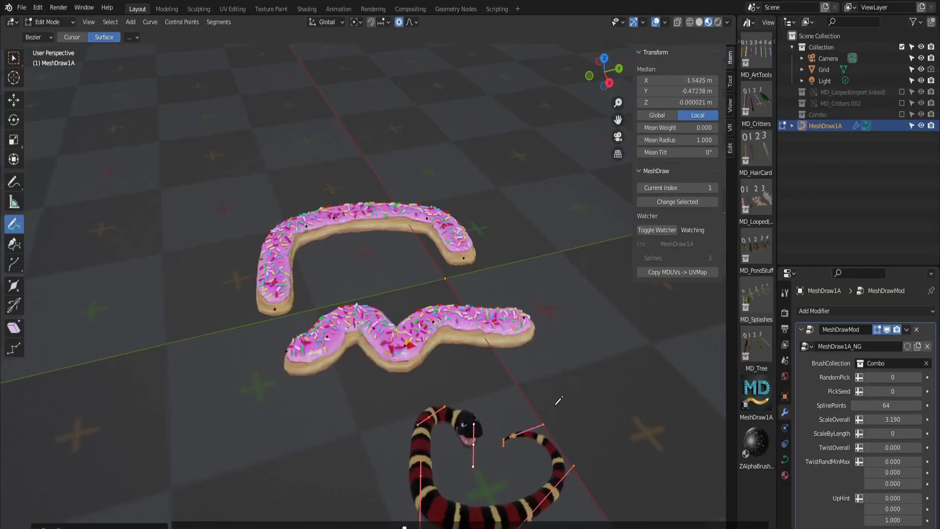
Draw two coral-snake strokes with MeshDraw, then grab the snake curve's end point to move it
middle_click_drag(500, 444, 435, 258)
mouse_move(435, 258)
left_mouse_down()
mouse_move(484, 387)
mouse_move(490, 451)
left_mouse_up()
key("w")
left_click(489, 451)
key("g")
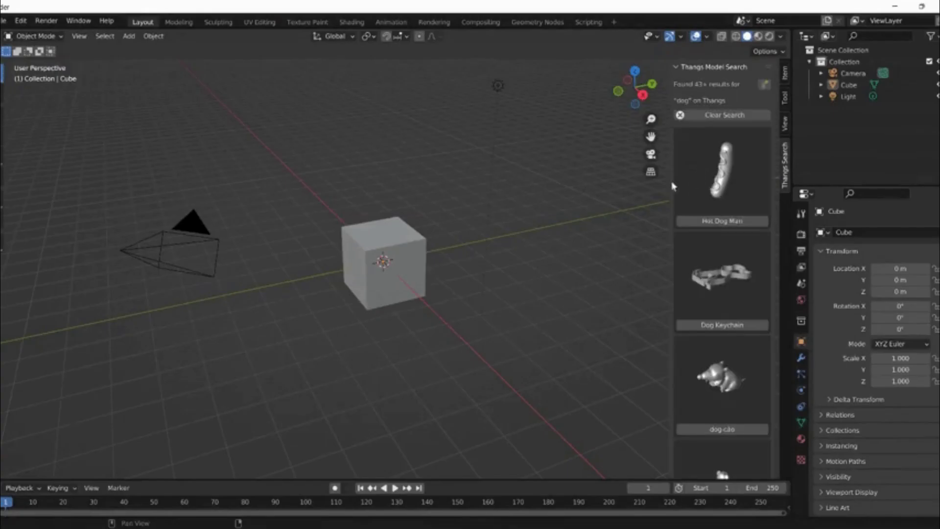
Draw two pink tentacles rising from the pond, then advance the ArtStation decal gallery
scroll(727, 201, "down", 10)
scroll(727, 199, "down", 10)
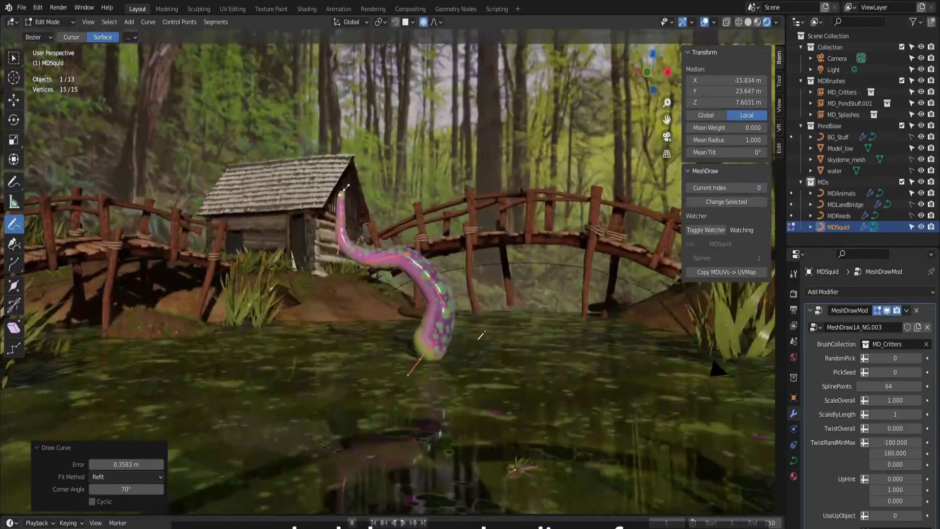
left_click_drag(462, 362, 497, 138)
left_click_drag(551, 291, 563, 139)
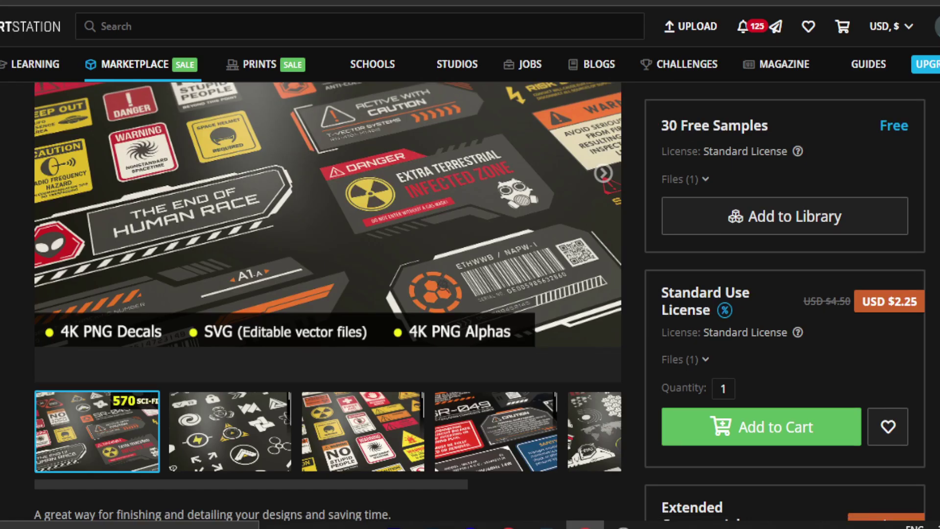
scroll(328, 294, "up", 3)
left_click(603, 343)
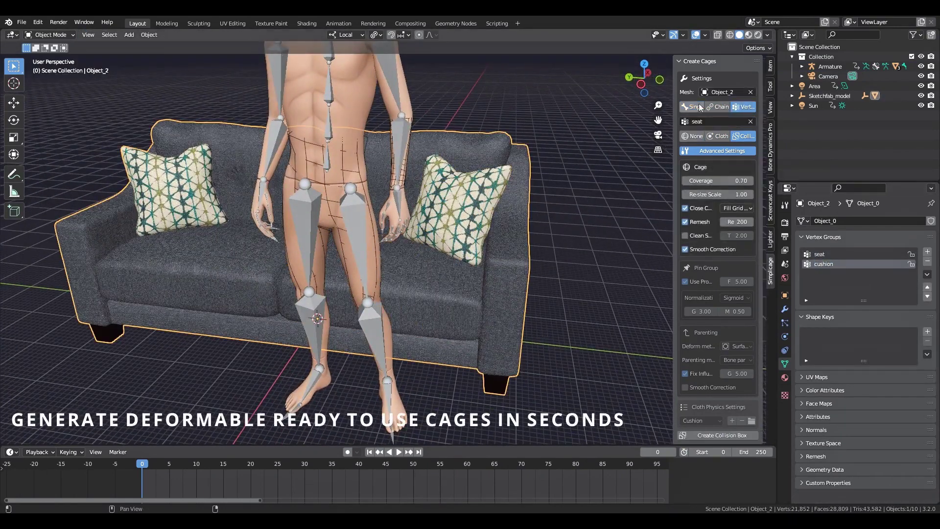
Create the sofa cushion's cage and scrub the timeline to watch the cushions deform
left_click(722, 435)
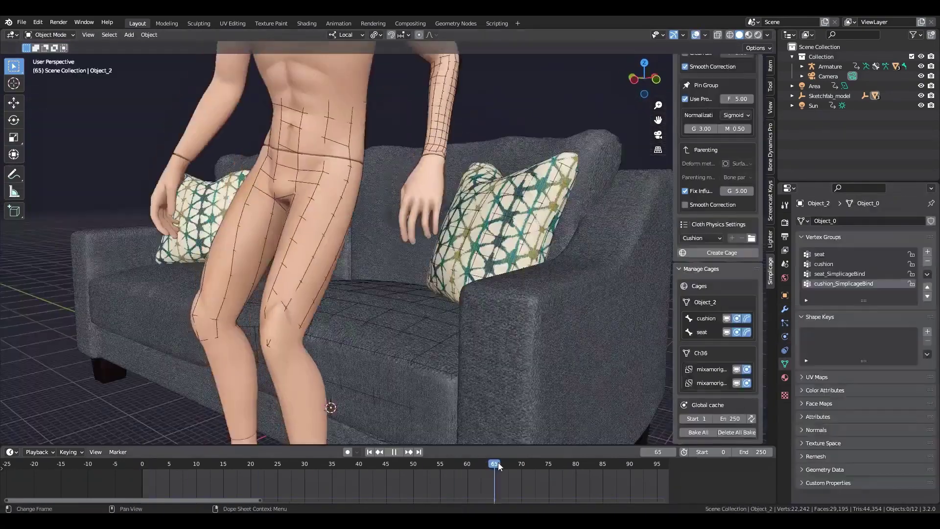
left_click_drag(497, 450, 585, 449)
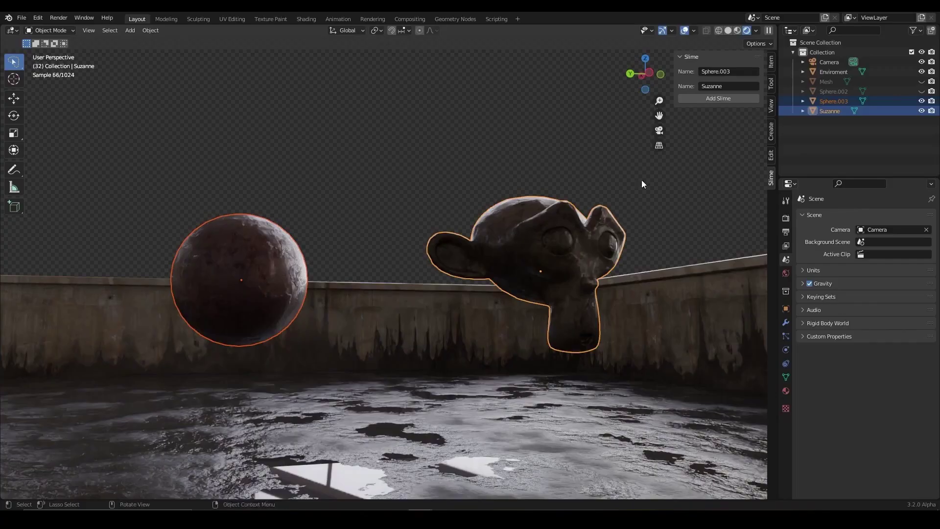
Add slime between the sphere and Suzanne with Viscosity 0.2 and Density 300
left_click(718, 99)
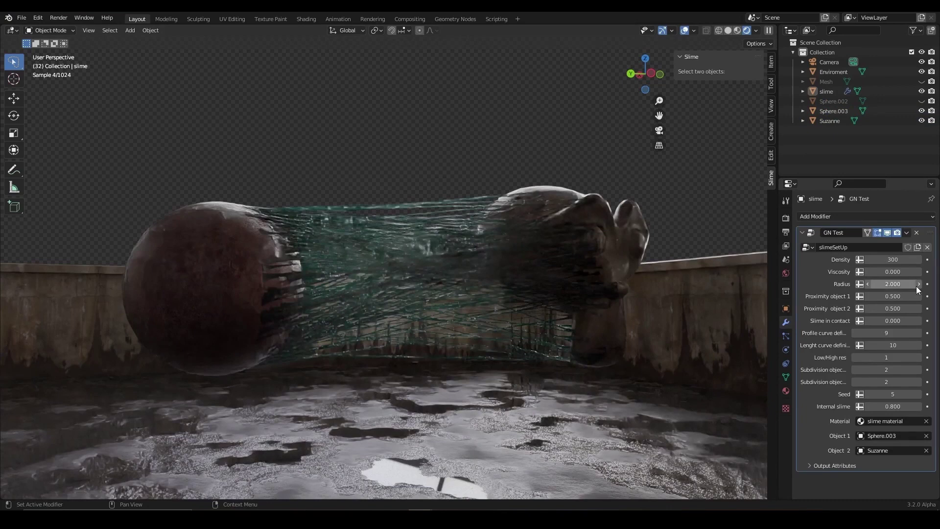
left_click(891, 272)
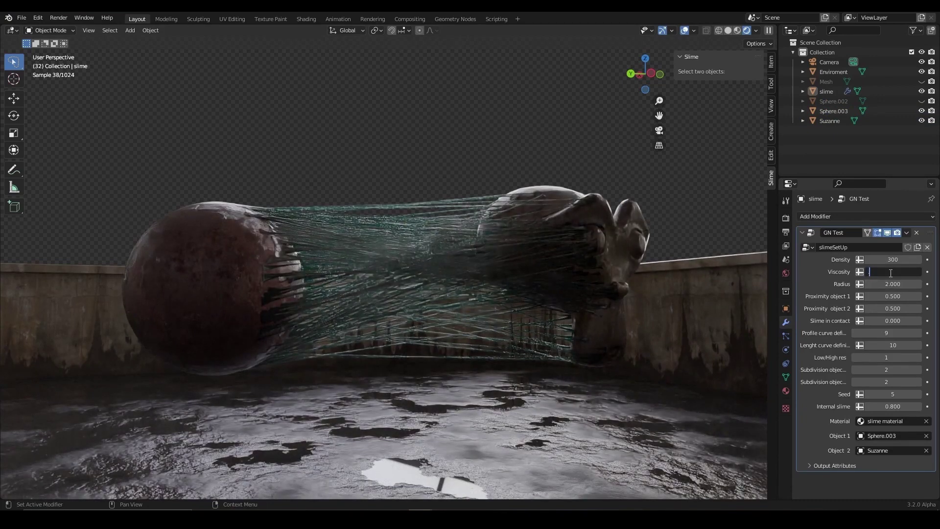
type("0.2")
key("Return")
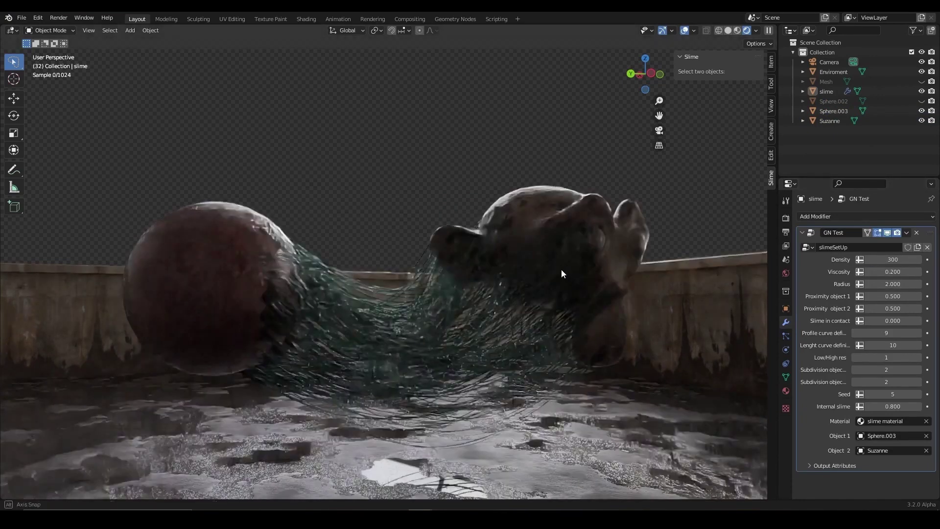
double_click(908, 260)
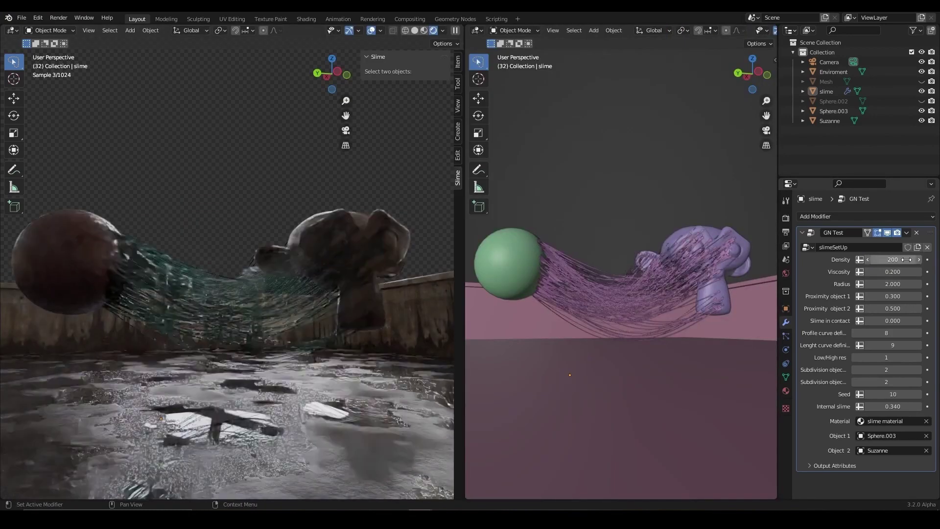
type("3")
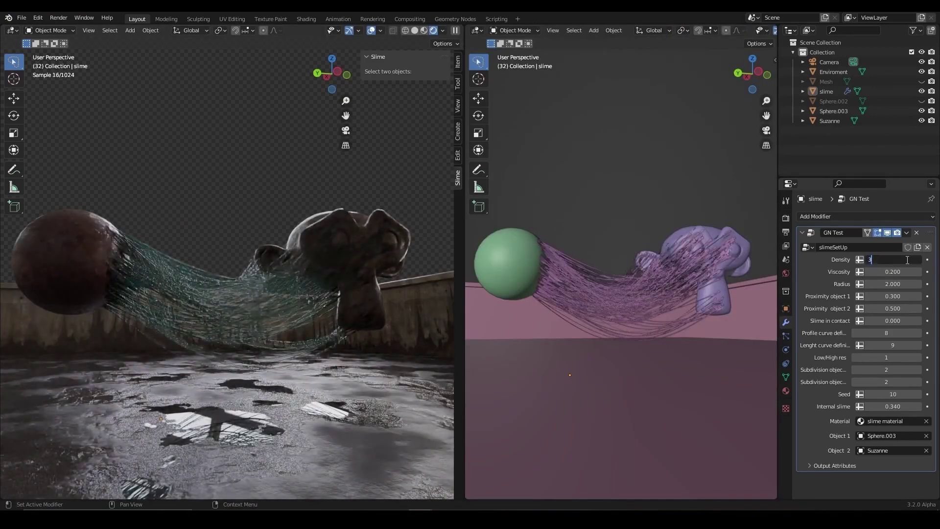
type("00")
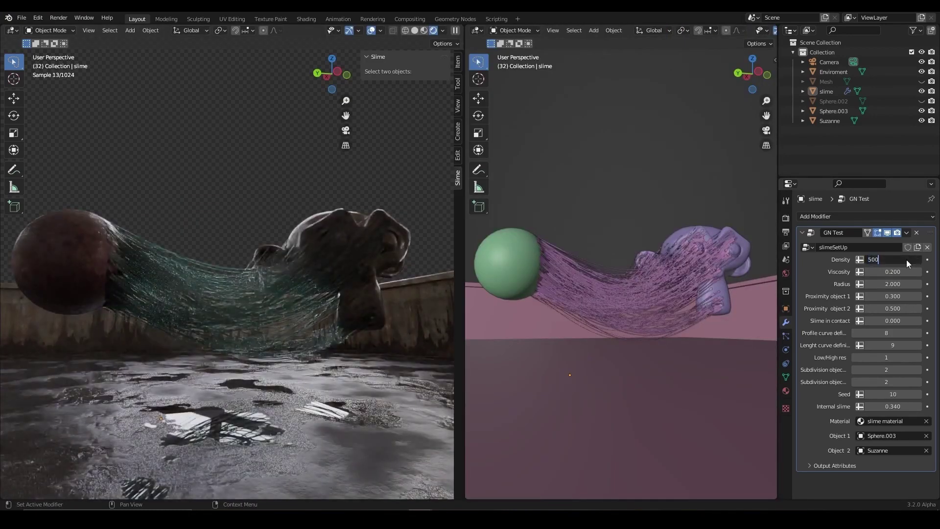
key("Return")
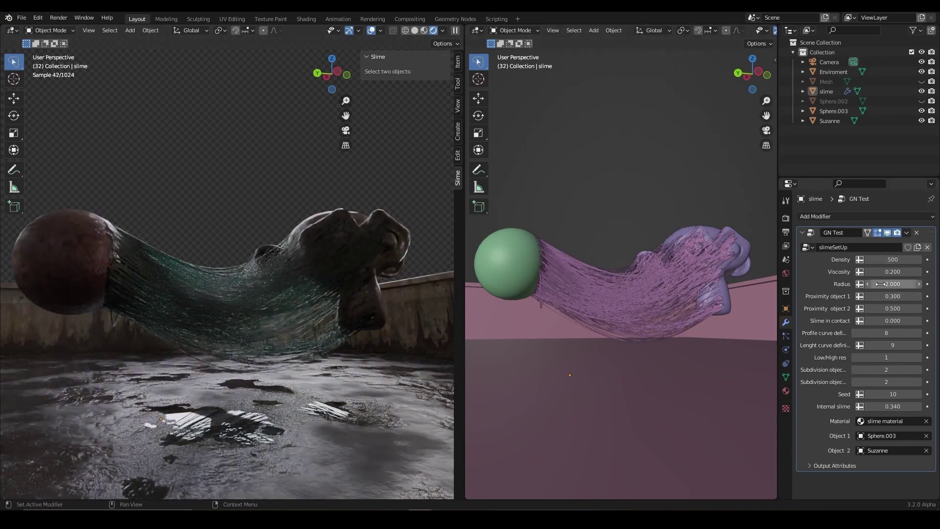
Increase the slime Radius from 3 to 5 and finally 8
scroll(592, 331, "up", 2)
double_click(886, 284)
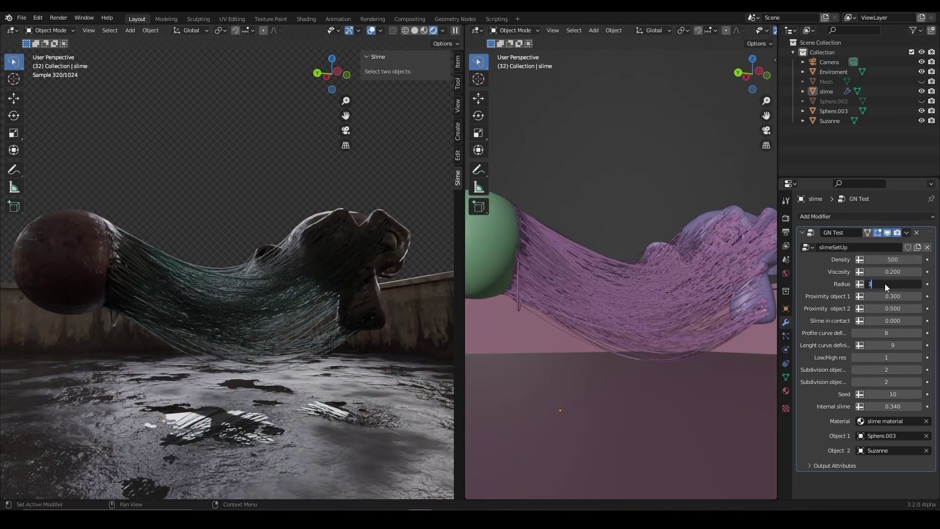
key("Return")
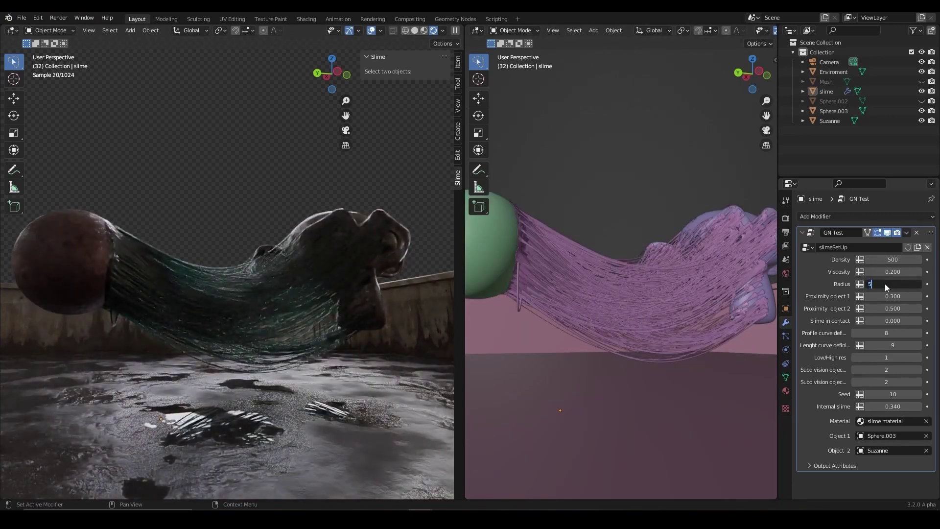
left_click(887, 288)
type("5")
key("Return")
double_click(886, 285)
type("8")
key("Return")
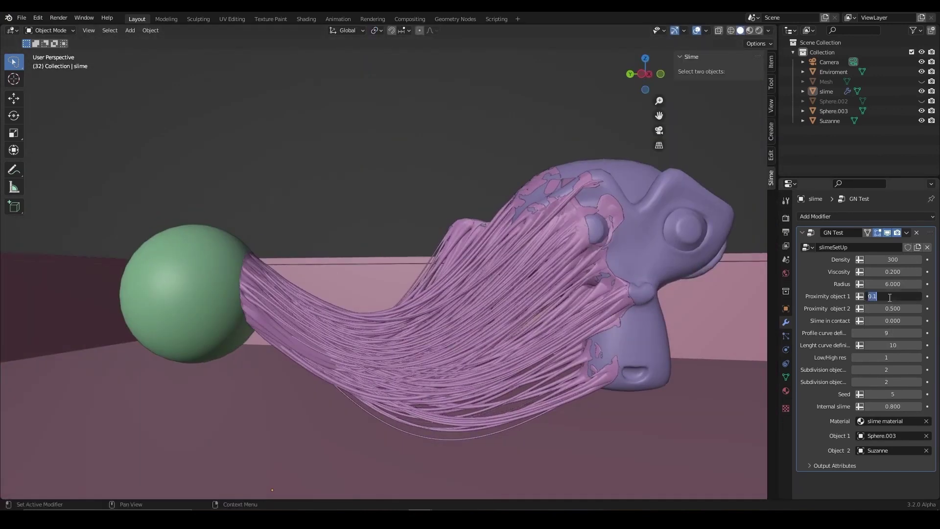
Set Proximity object 1 to 1 and Proximity object 2 to 0.1
left_click(891, 296)
type("1")
key("Return")
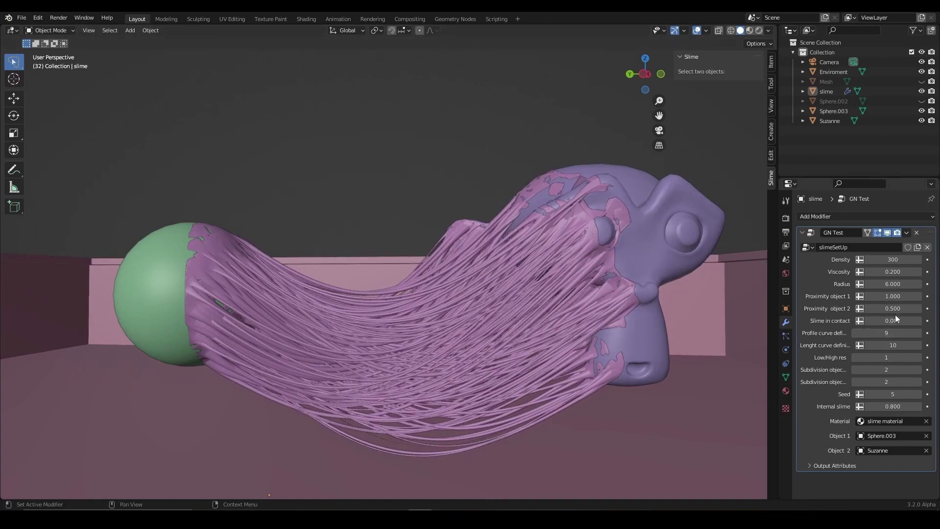
type("0.1")
key("Return")
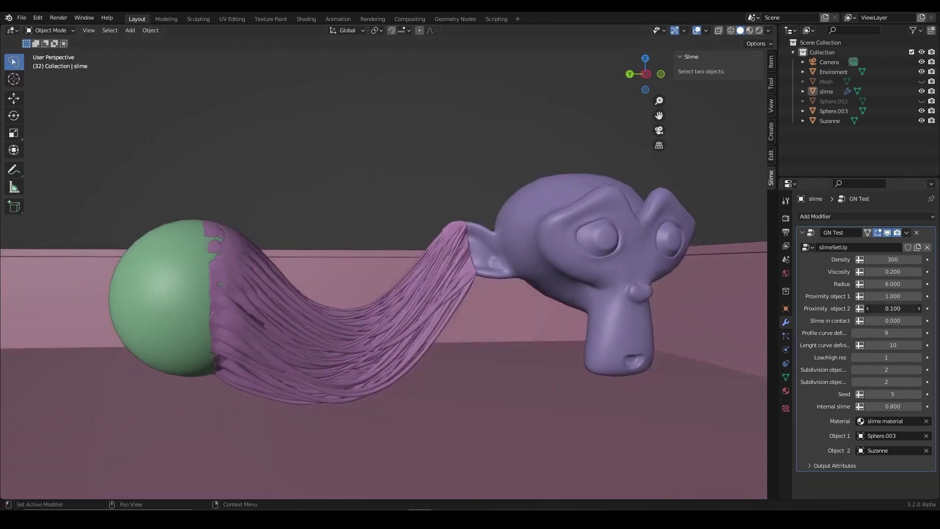
key("Return")
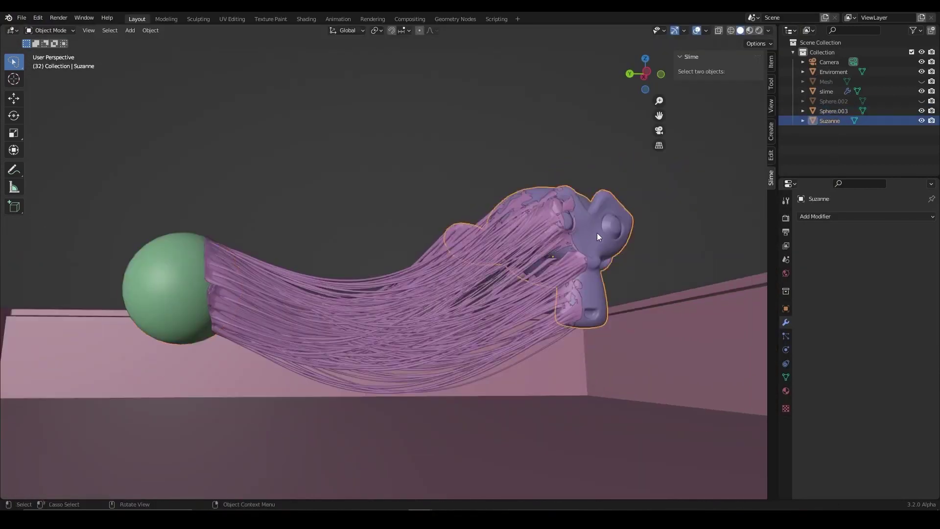
Scale Suzanne and rotate it around Z, then switch to rendered shading
key("s")
left_click(611, 233)
key("r")
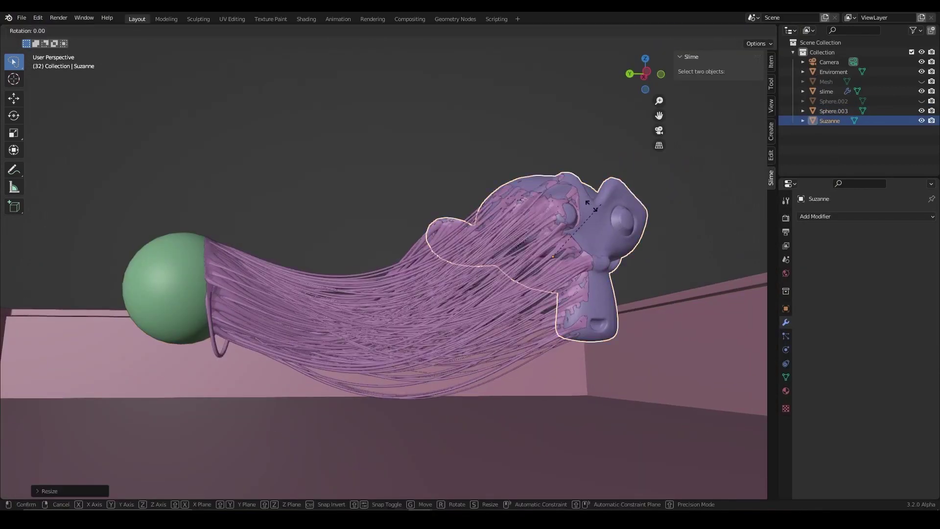
key("z")
left_click(528, 133)
left_click(528, 132)
key("z")
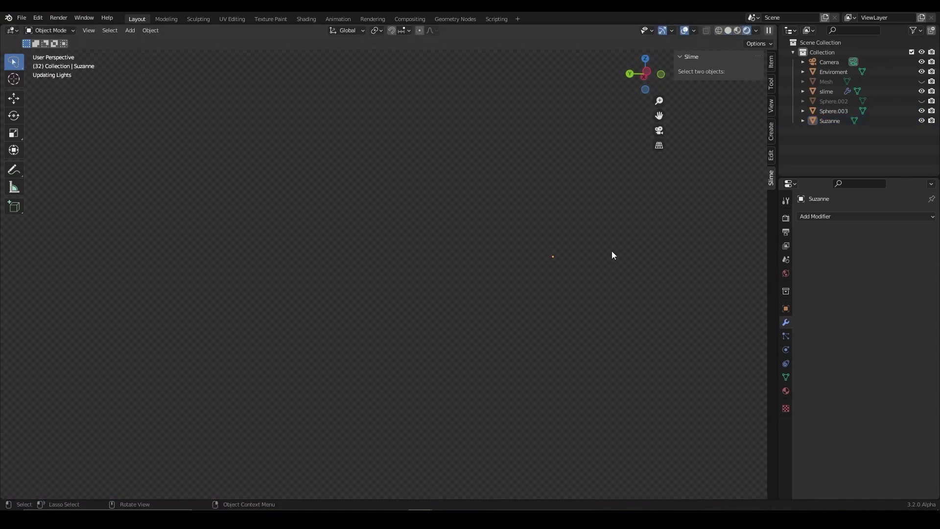
Add a second slime between Sphere.002 and Suzanne with Density 300, then unhide all objects
left_click(922, 101)
left_click(834, 101)
left_click(830, 120, "ctrl")
left_click(708, 88)
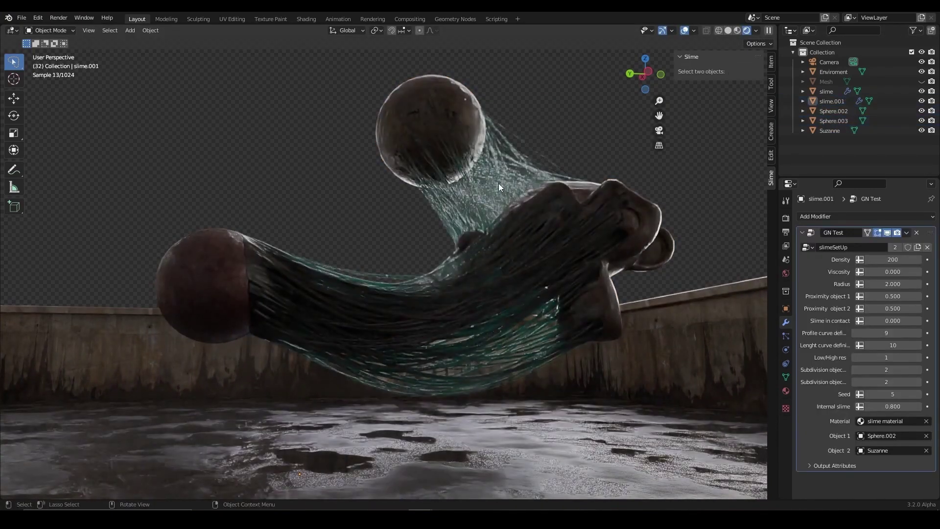
left_click(894, 259)
key("Return")
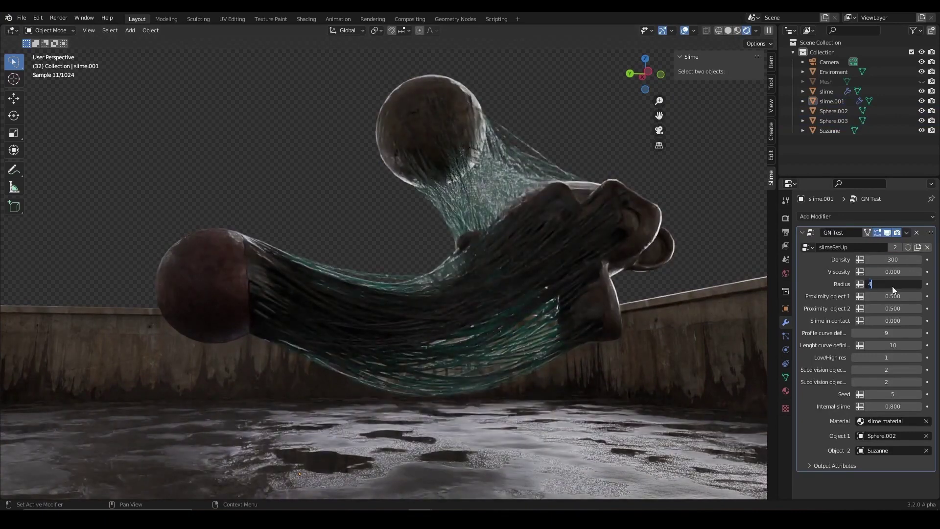
key("alt+h")
left_click(334, 182)
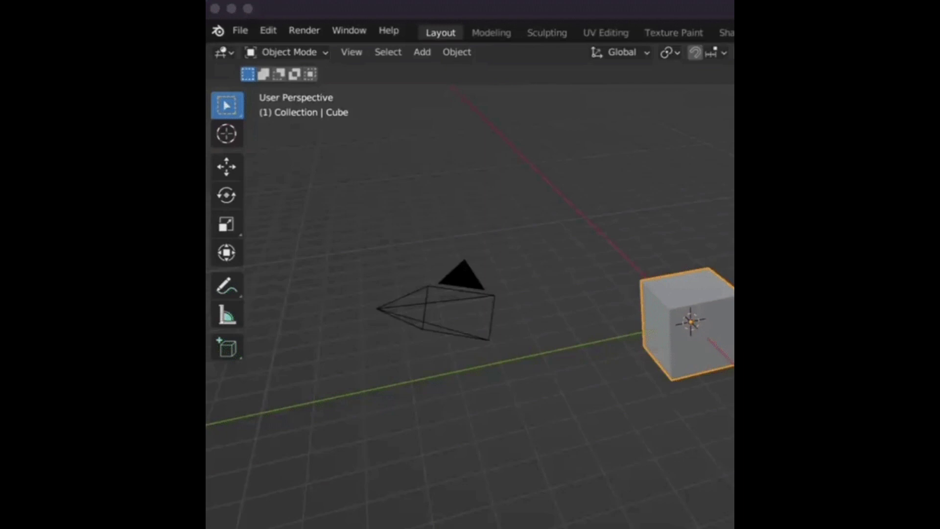
Install the Thangs Model Search add-on from its zip in Downloads via Preferences
left_click(268, 31)
left_click(321, 267)
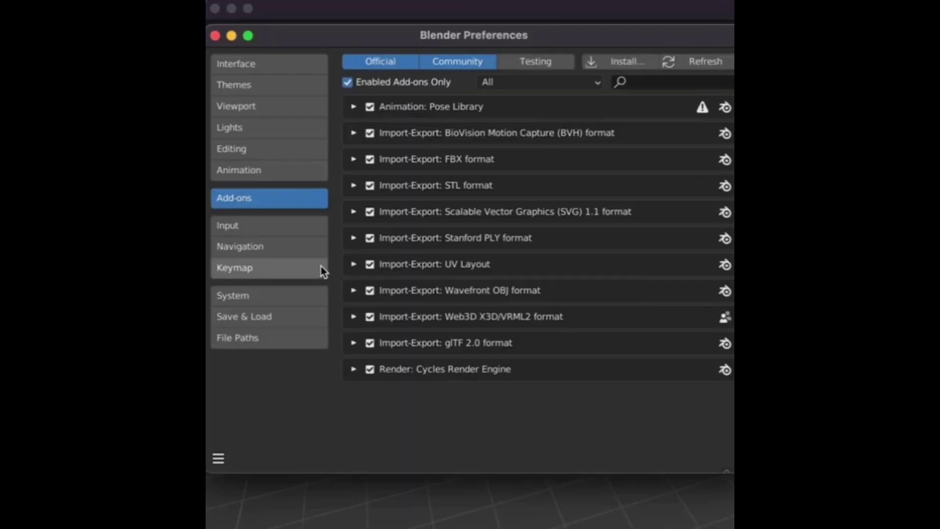
left_click(607, 63)
left_click(303, 162)
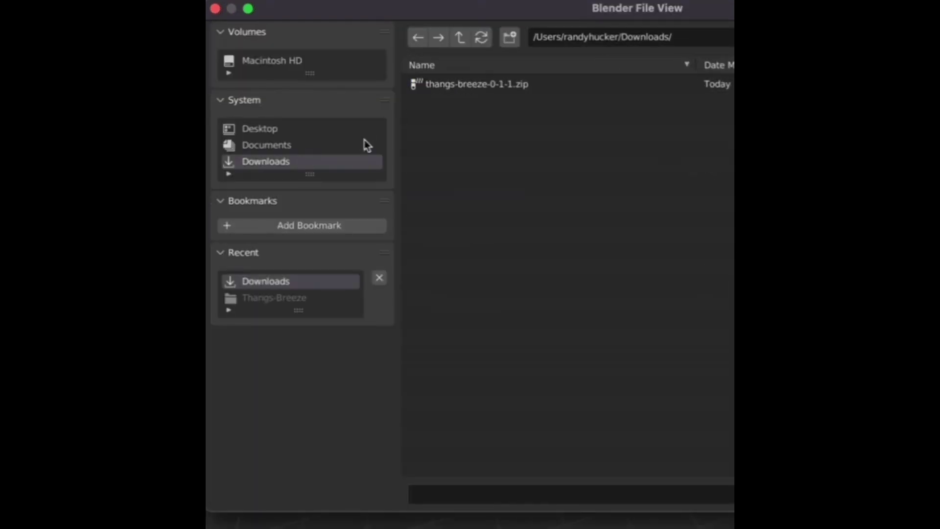
double_click(487, 85)
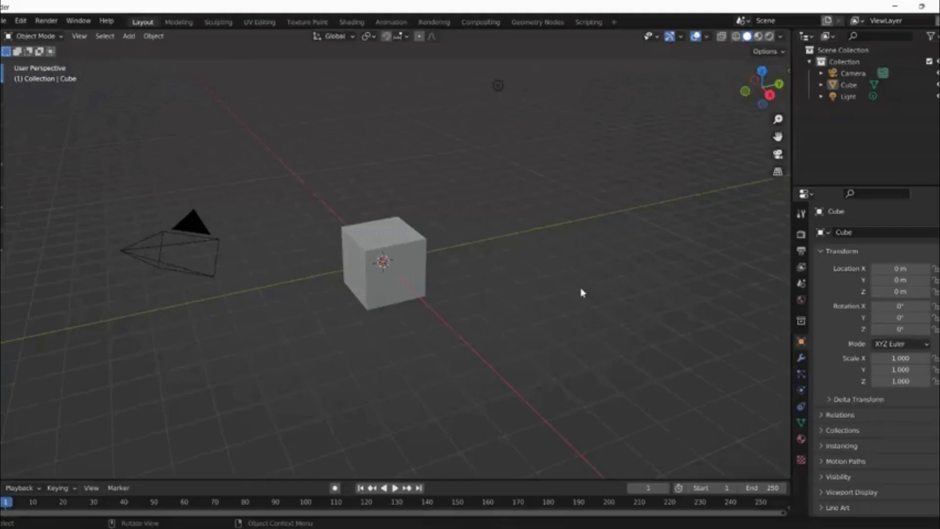
Open the Thangs Search sidebar panel and scroll through the dog model results
key("n")
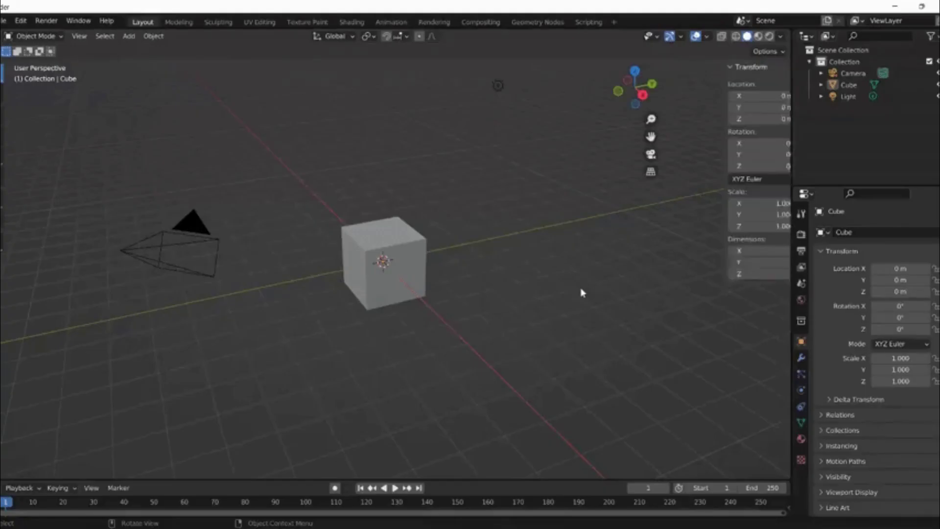
left_click(785, 164)
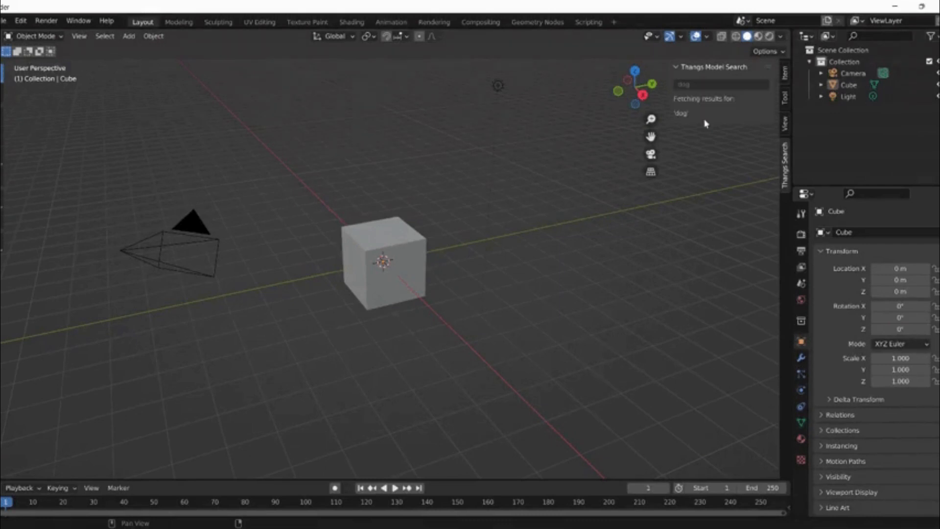
scroll(726, 201, "down", 8)
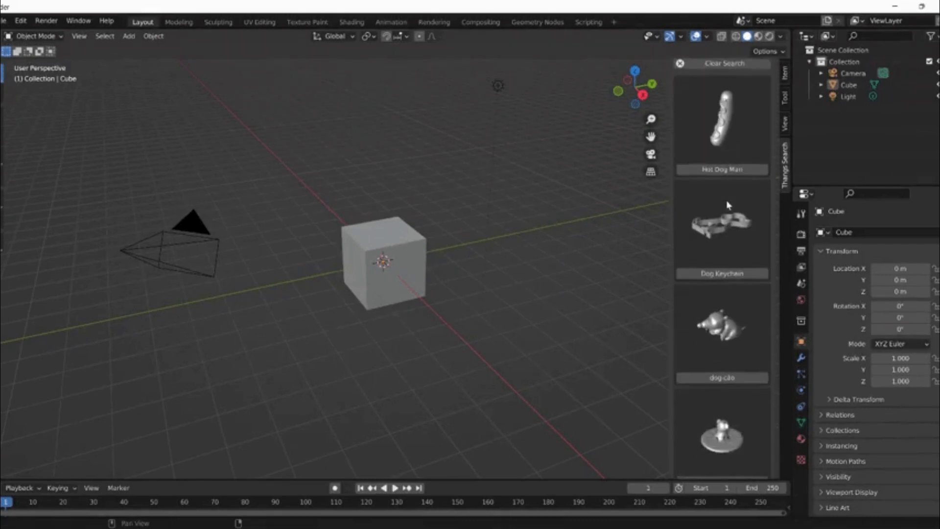
scroll(728, 205, "down", 10)
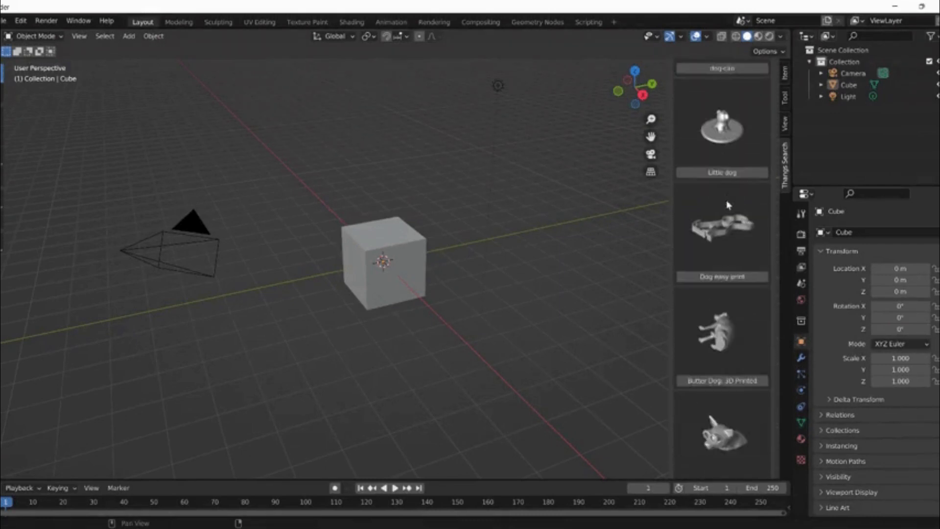
scroll(728, 205, "down", 5)
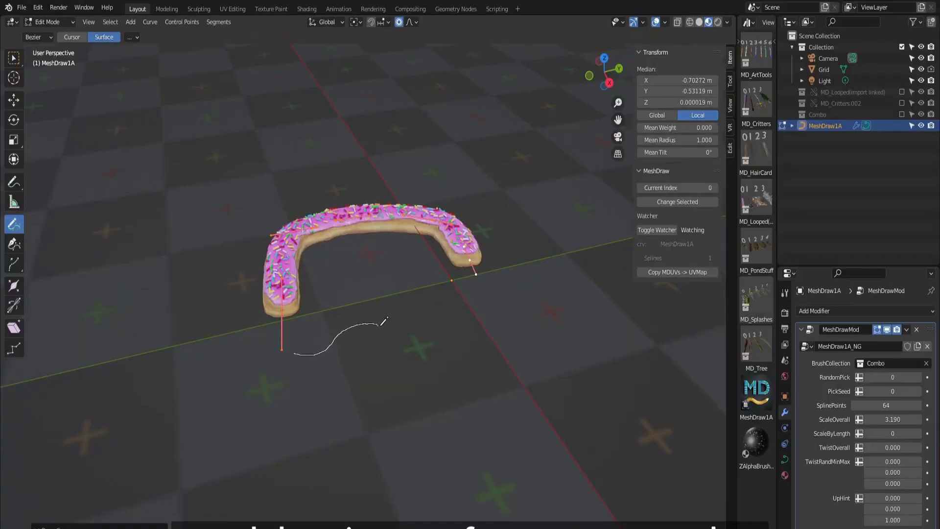
Draw a wavy donut stroke and two coral-snake strokes
left_click_drag(385, 320, 535, 312)
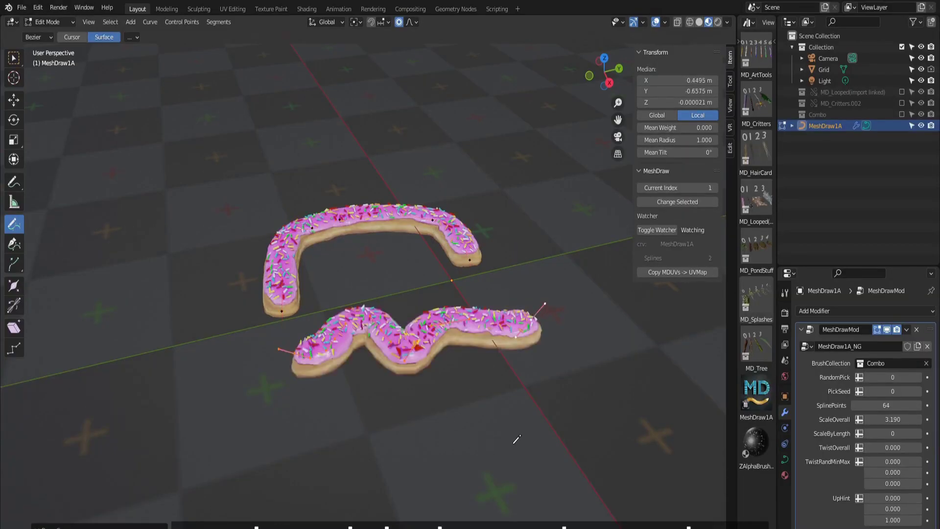
left_click_drag(445, 412, 447, 410)
middle_click_drag(446, 411, 424, 277, "shift")
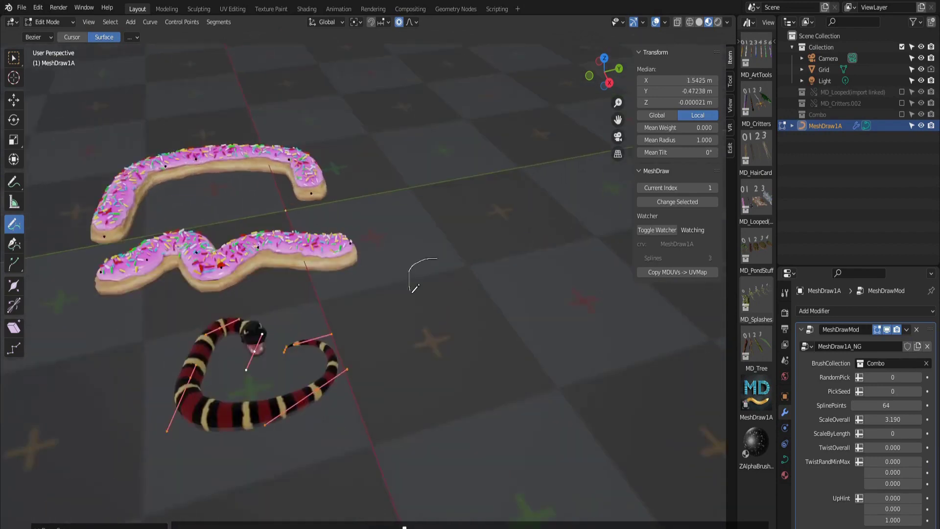
mouse_move(424, 277)
left_mouse_down()
mouse_move(547, 465)
mouse_move(632, 338)
mouse_move(691, 348)
left_mouse_up()
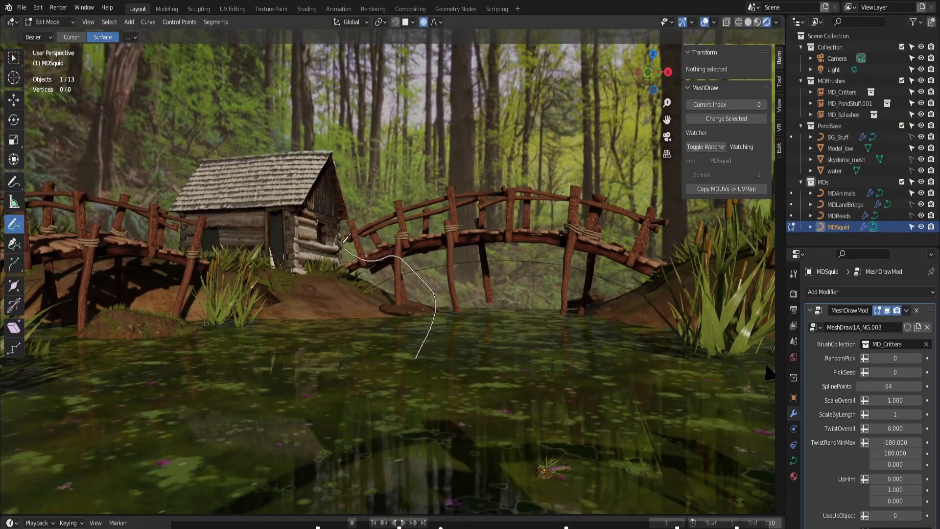
Draw three pink tentacle strokes around the pond
left_click_drag(347, 239, 346, 239)
mouse_move(461, 294)
middle_mouse_down()
mouse_move(504, 294)
mouse_move(464, 292)
mouse_move(472, 346)
middle_mouse_up()
left_click_drag(501, 134, 553, 133)
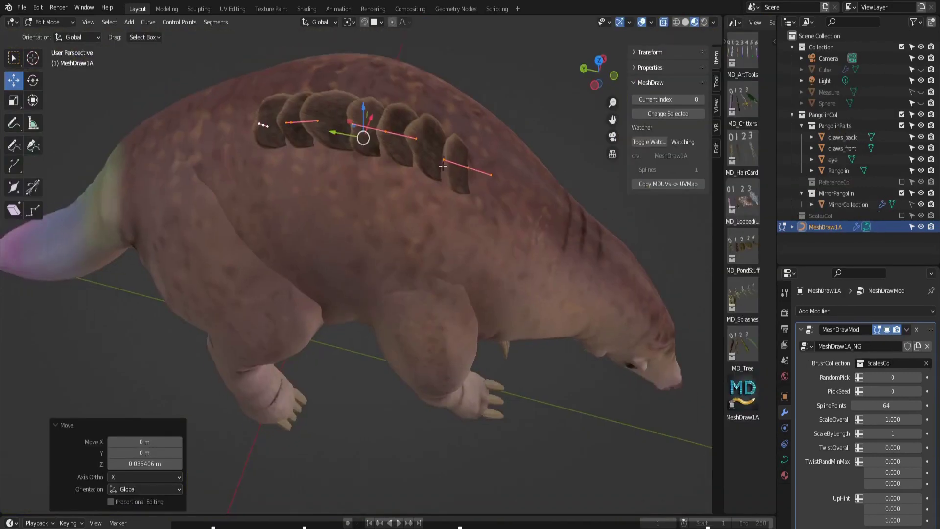
middle_click_drag(362, 225, 368, 221)
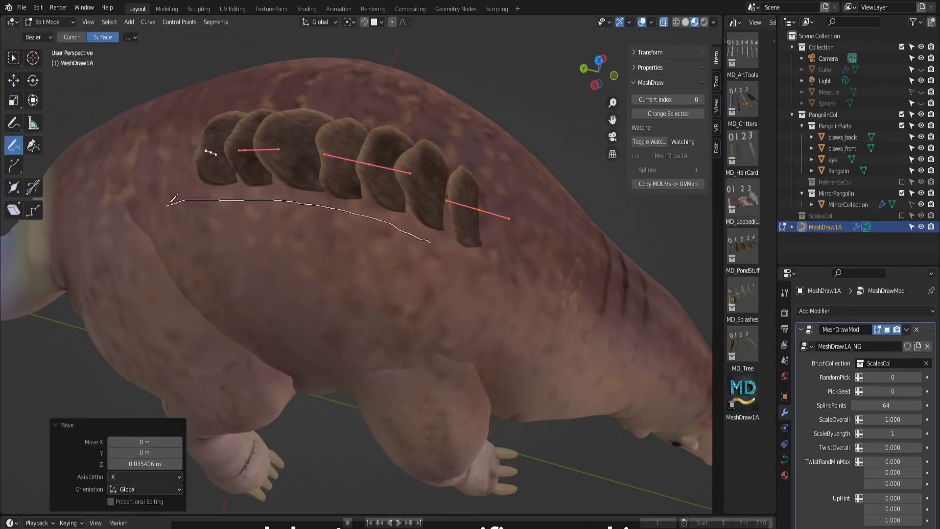
Add two rows of pangolin scales and draw an arched wooden bridge over the pond
left_click_drag(172, 201, 172, 201)
left_click_drag(239, 254, 238, 253)
middle_click_drag(191, 261, 210, 264)
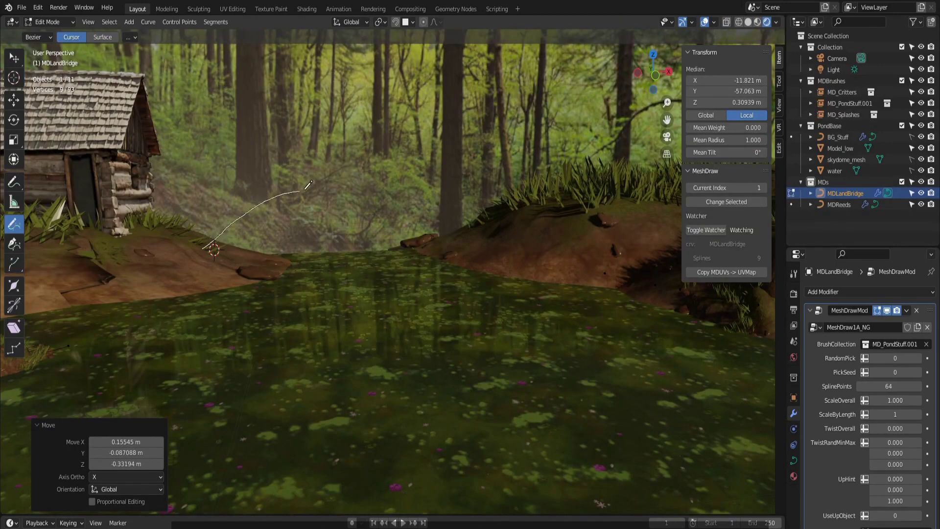
left_click_drag(496, 239, 496, 239)
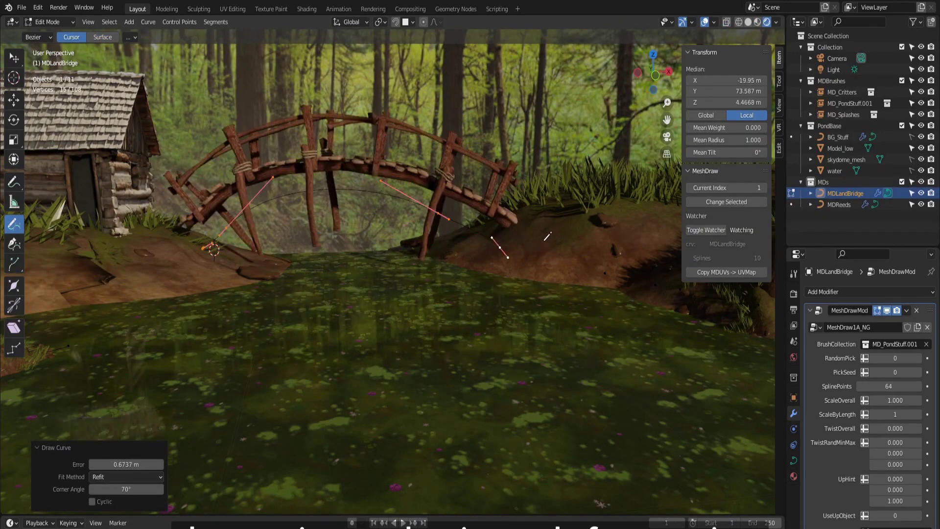
mouse_move(547, 236)
middle_mouse_down()
mouse_move(535, 241)
mouse_move(370, 193)
middle_mouse_up()
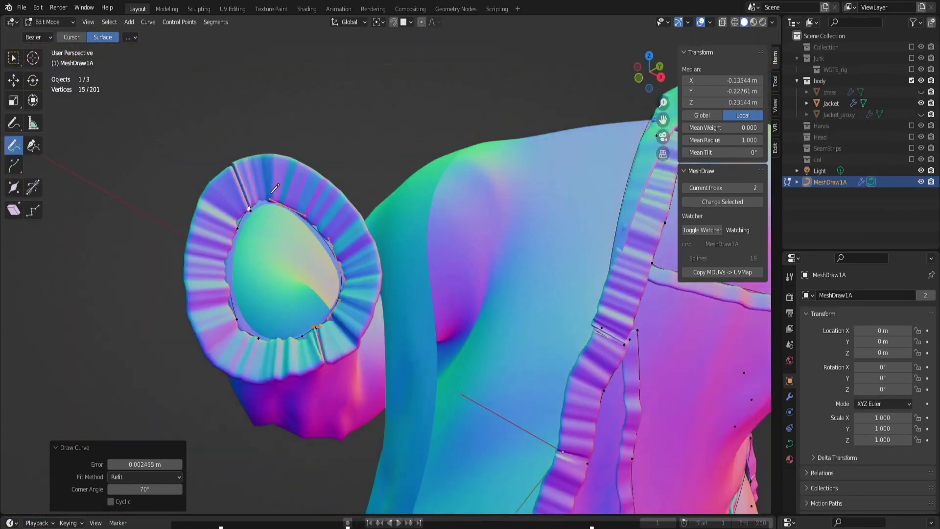
Twist the garment's ruffle strip and draw a new vine down the right column
key("w")
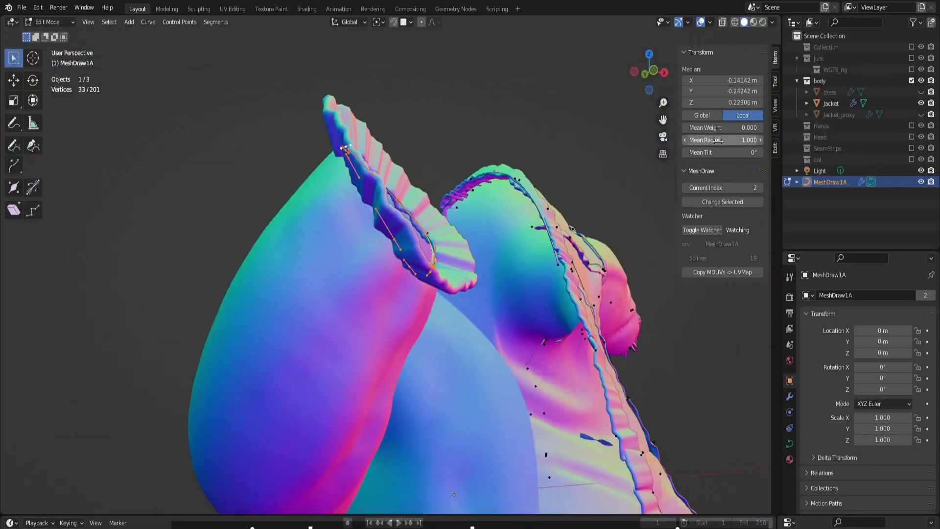
left_click_drag(722, 152, 734, 153)
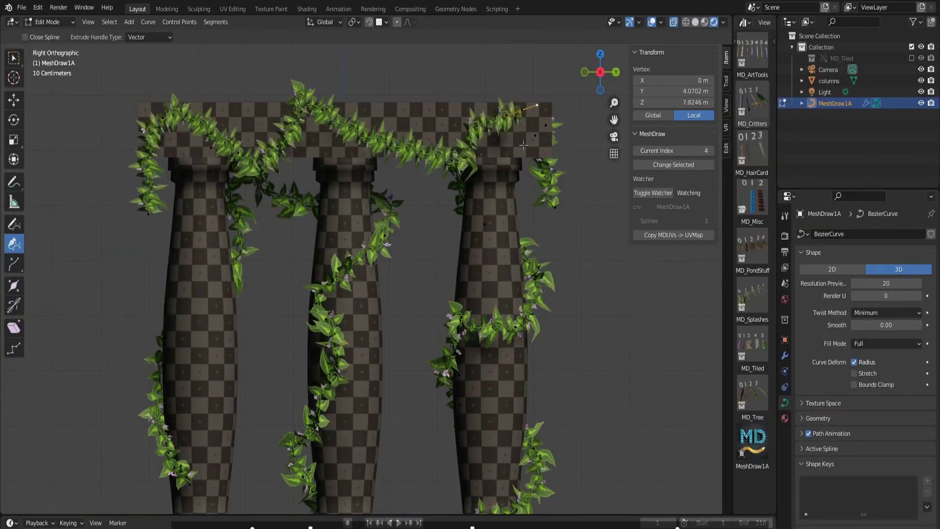
mouse_move(523, 145)
left_mouse_down()
mouse_move(491, 277)
mouse_move(527, 400)
mouse_move(569, 398)
mouse_move(575, 418)
left_mouse_up()
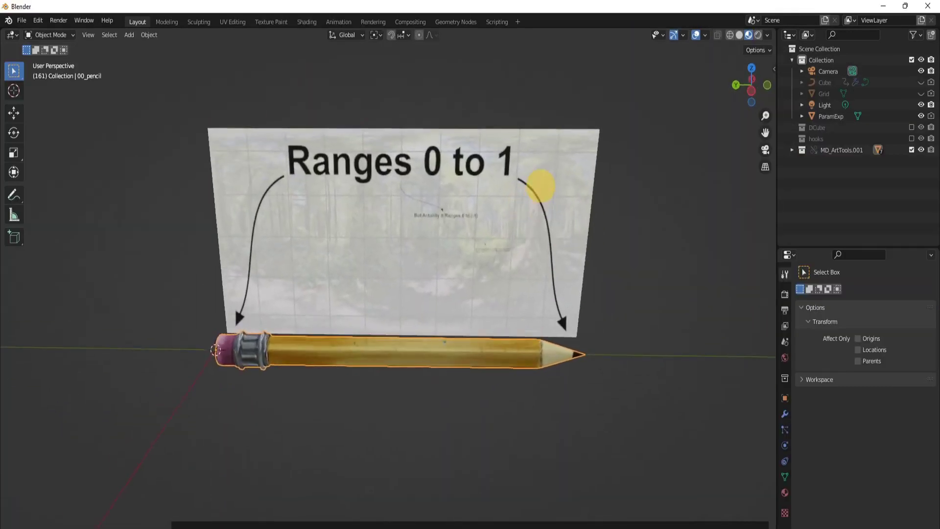
scroll(543, 211, "up", 5)
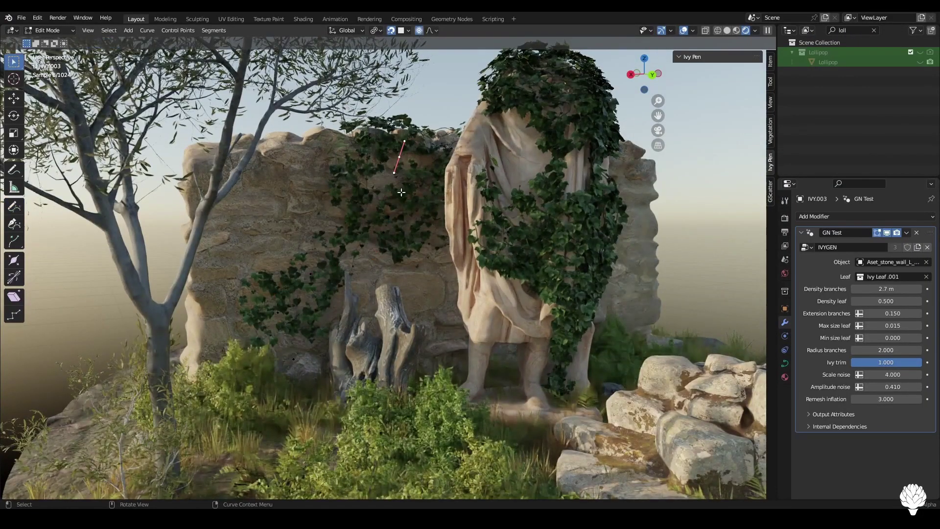
Reposition the ivy stroke on the wall and set Density branches to 2.7
key("g")
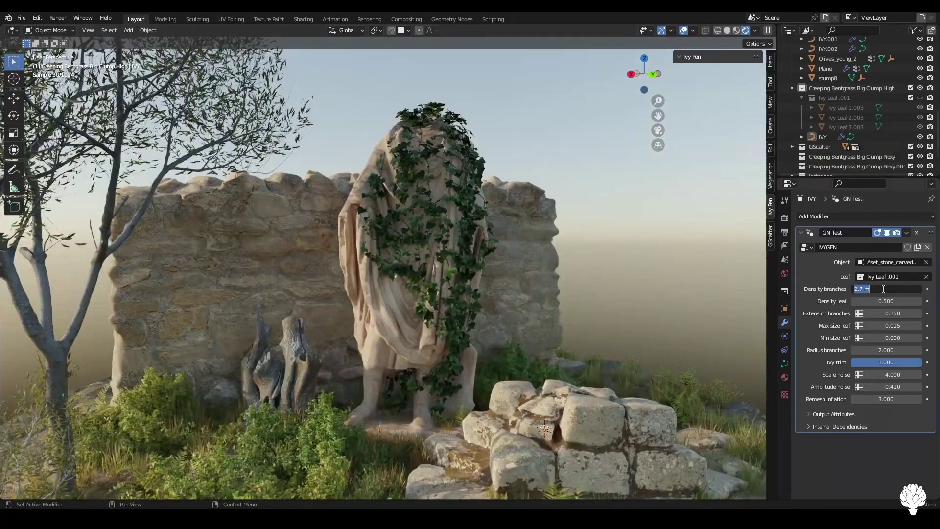
key("Return")
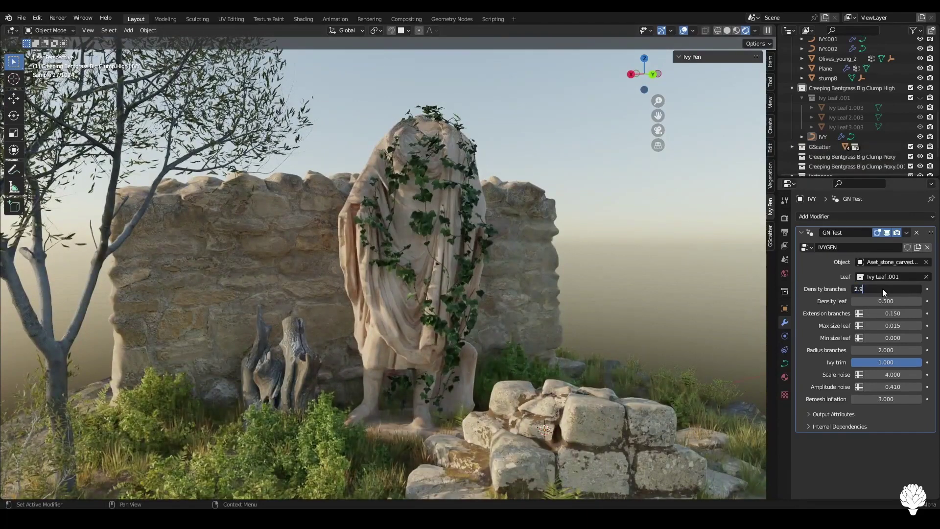
key("Return")
left_click(884, 289)
key("Return")
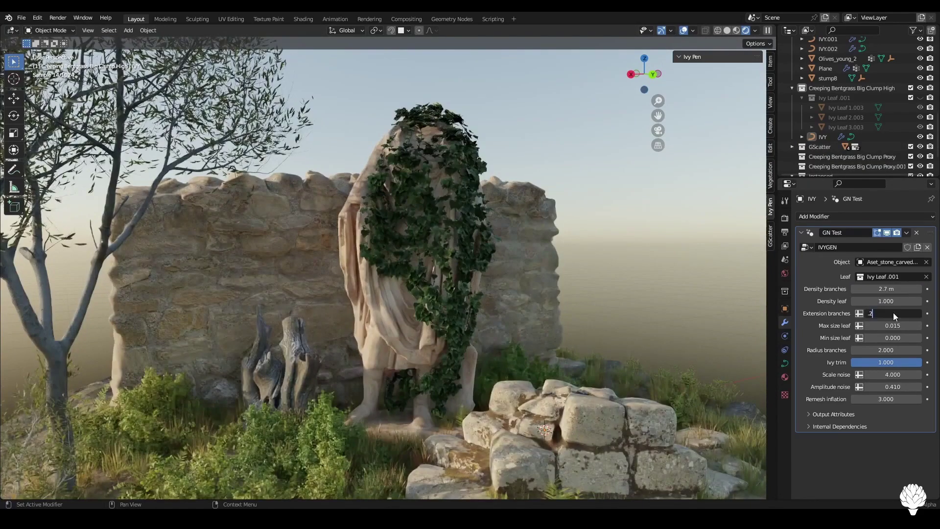
Set Extension branches to 0.4, then 0.5
left_click(895, 313)
type(".4")
key("Return")
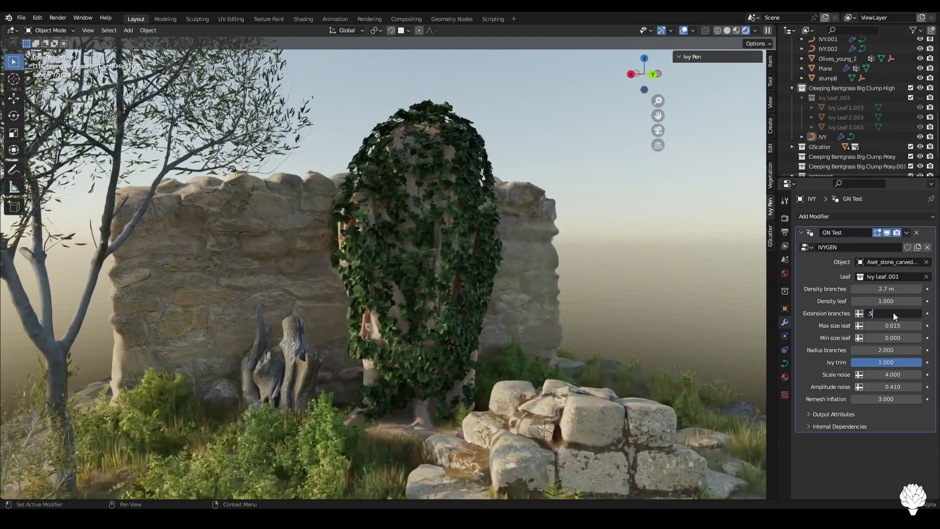
left_click(894, 313)
type(".5")
key("Return")
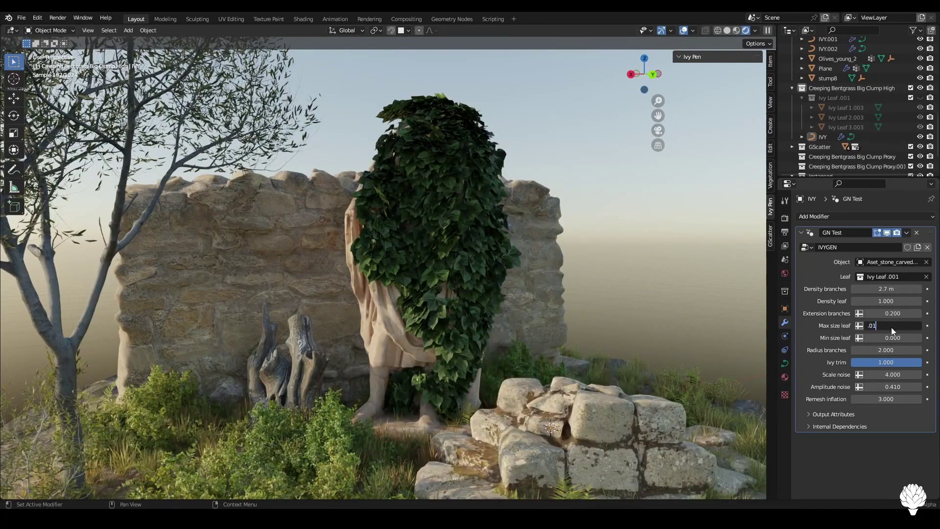
Set Max size leaf to 5 and Radius branches to 5
type("5")
key("Return")
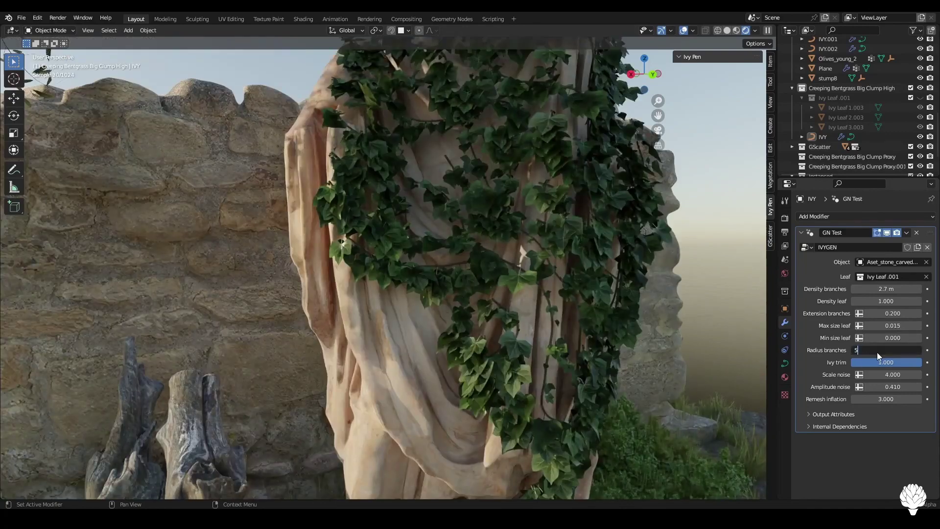
left_click(877, 350)
type("5")
key("Return")
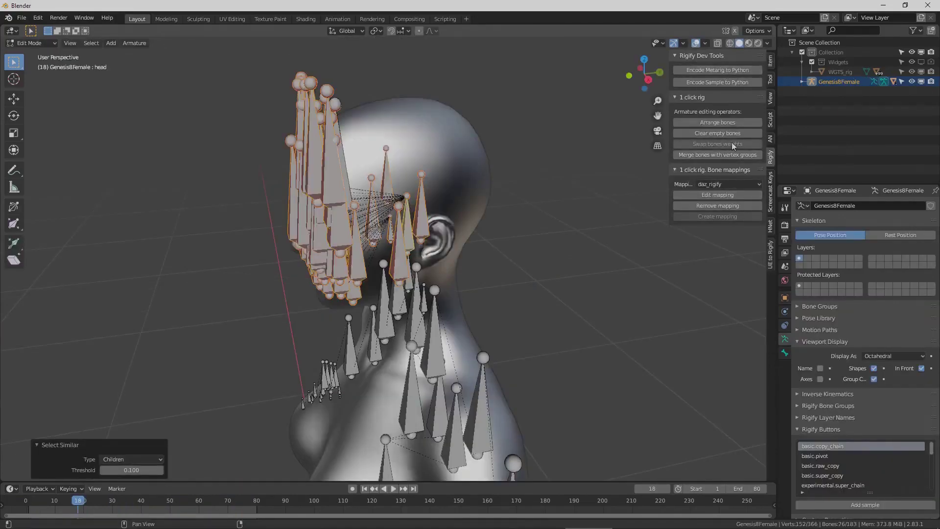
Use 1 click rig's Merge bones with vertex groups on the Genesis8Female rig
left_click(719, 155)
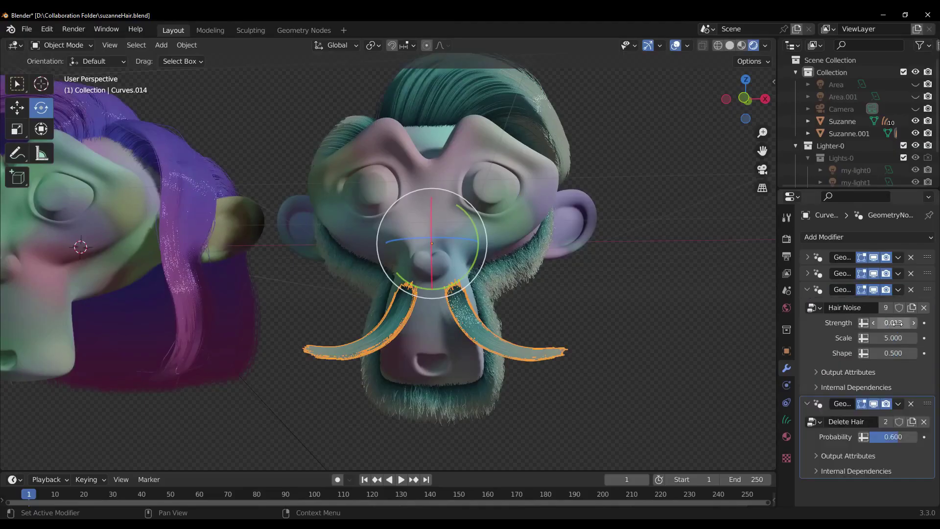
Raise Hair Noise strength to 0.283, then comb the left mustache curl with a 144 px comb brush
left_click_drag(896, 323, 915, 323)
left_click(63, 45)
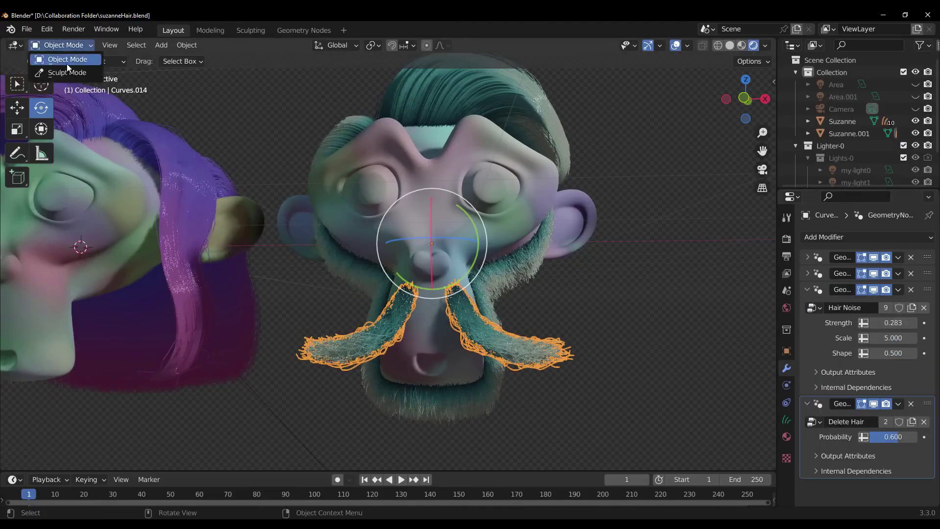
left_click(67, 72)
left_click(18, 153)
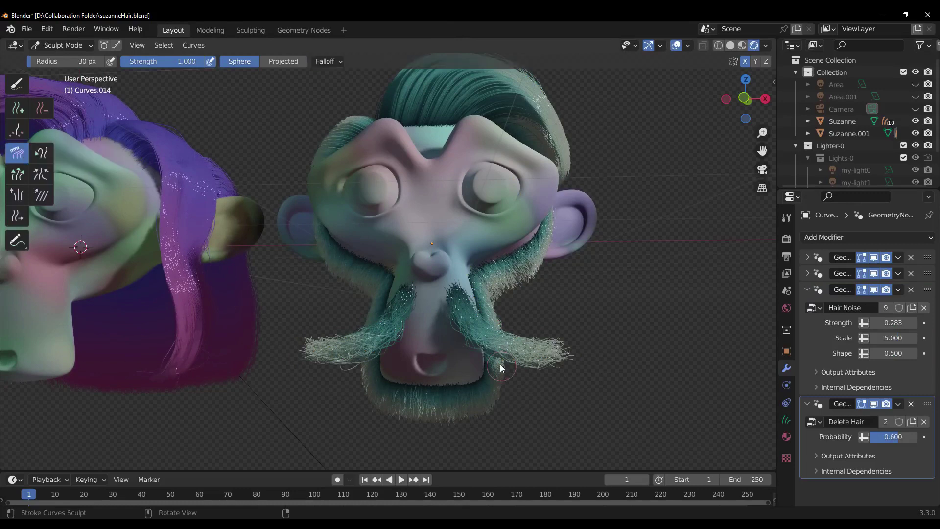
key("f")
left_click(563, 362)
mouse_move(563, 363)
left_mouse_down()
mouse_move(493, 337)
mouse_move(499, 322)
mouse_move(379, 312)
mouse_move(396, 317)
mouse_move(354, 327)
mouse_move(362, 339)
mouse_move(341, 344)
mouse_move(343, 330)
mouse_move(356, 338)
mouse_move(355, 319)
left_mouse_up()
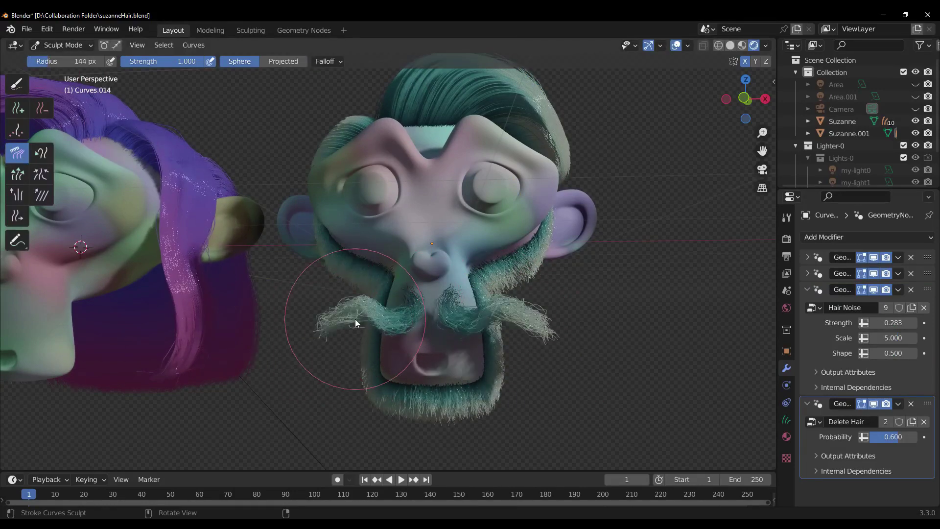
Raise Hair Noise strength to 0.833 and scale to 2.46, increasing the shape too
middle_click_drag(594, 327, 368, 372)
scroll(368, 372, "up", 2)
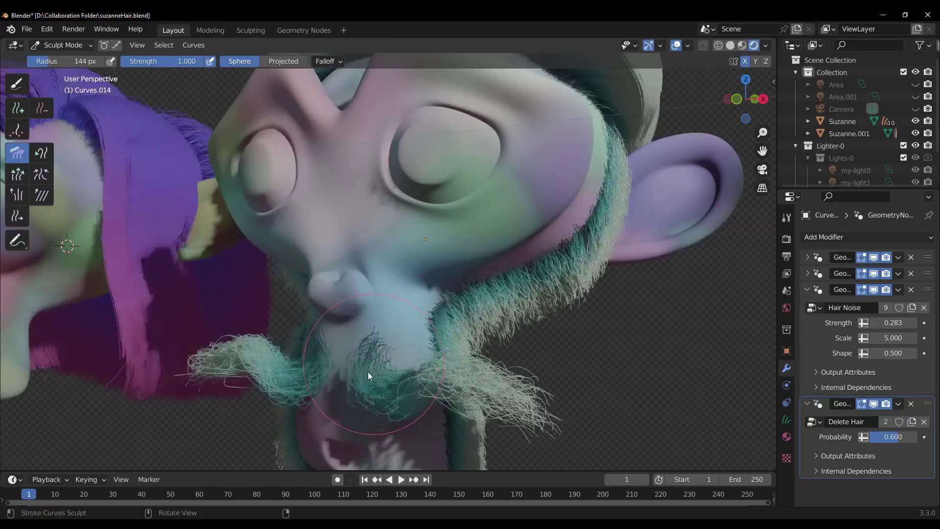
left_click_drag(894, 323, 926, 323)
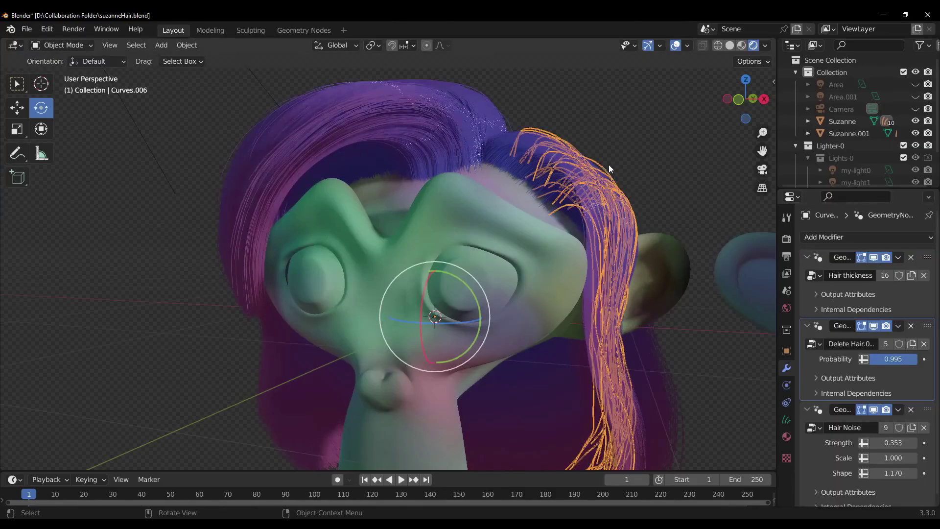
scroll(819, 441, "down", 1)
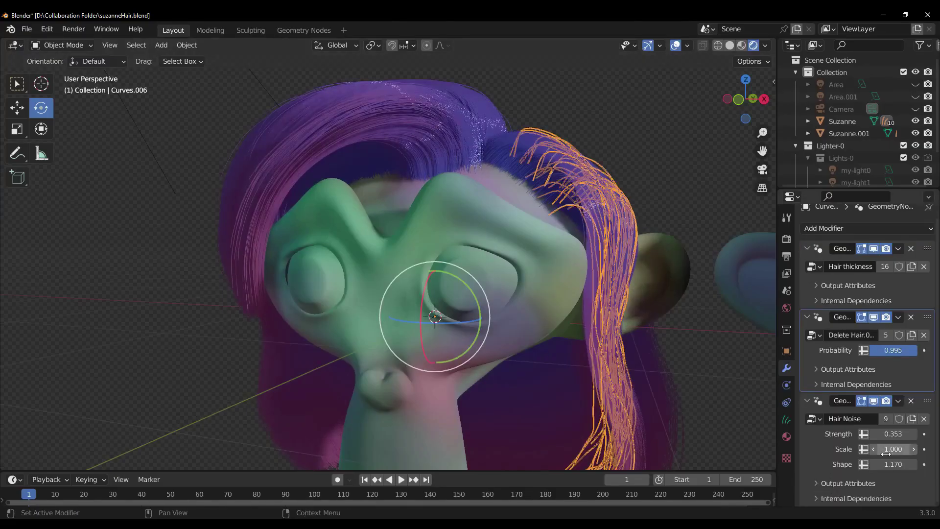
left_click_drag(886, 464, 926, 450)
middle_click_drag(617, 392, 685, 387)
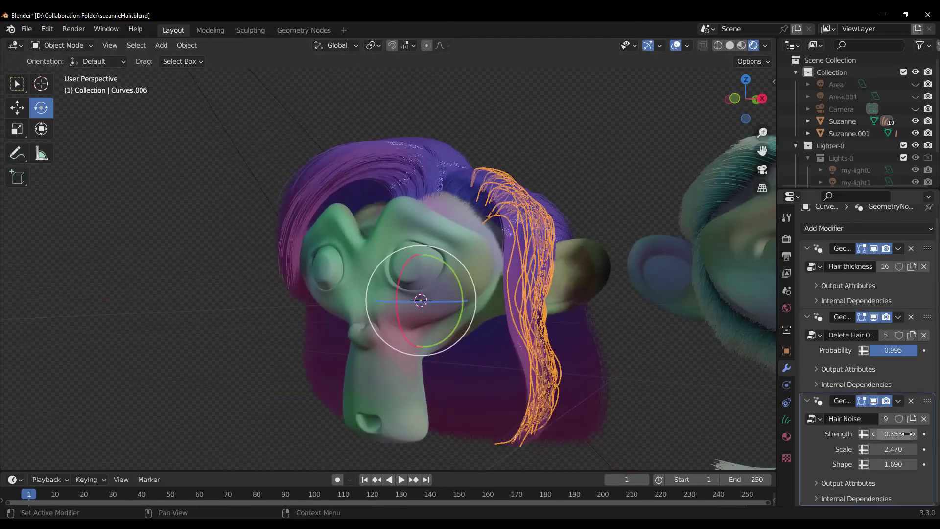
left_click_drag(907, 434, 897, 449)
middle_click_drag(643, 391, 664, 276)
Select the right head's hair curves and zoom the view onto that head
scroll(664, 275, "down", 5)
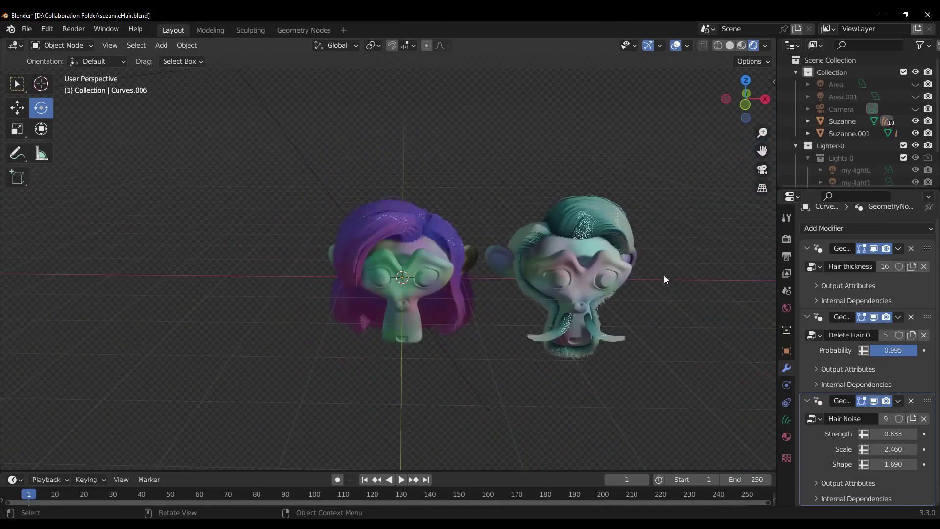
left_click(608, 239)
middle_click_drag(607, 239, 529, 367)
scroll(554, 264, "up", 5)
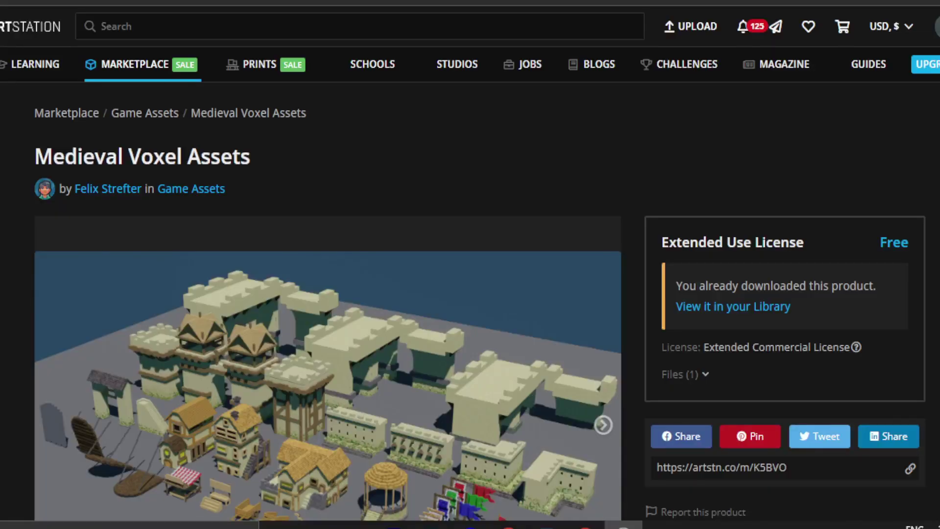
Step through the Medieval Voxel Assets gallery to the fourth image and scroll to the description
scroll(600, 272, "down", 3)
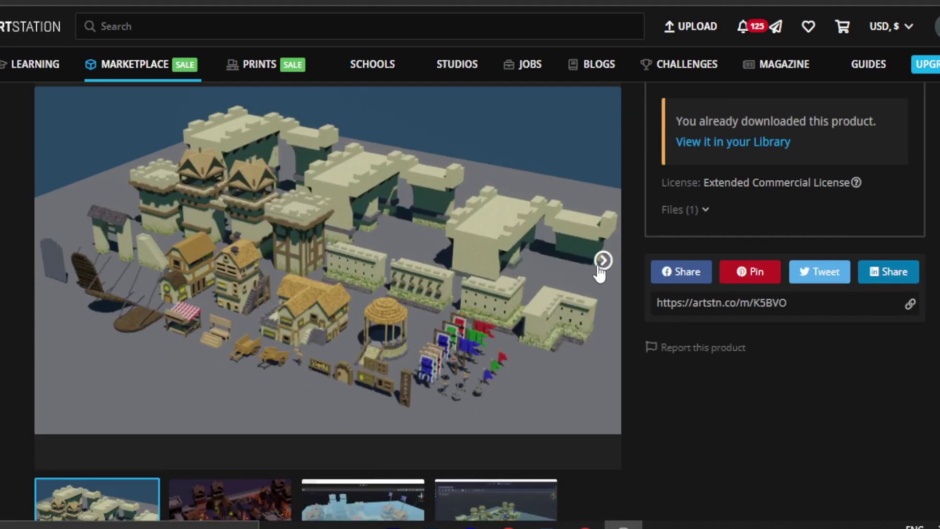
left_click(602, 265)
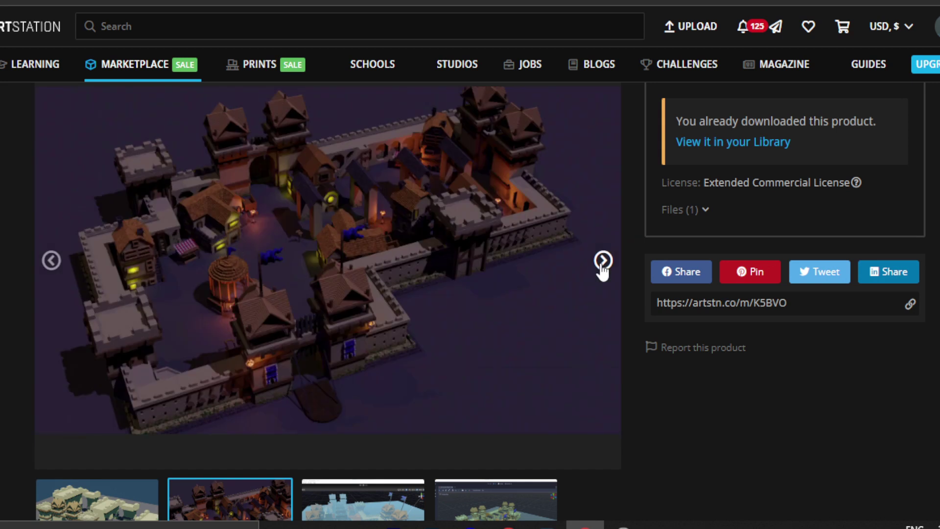
left_click(602, 264)
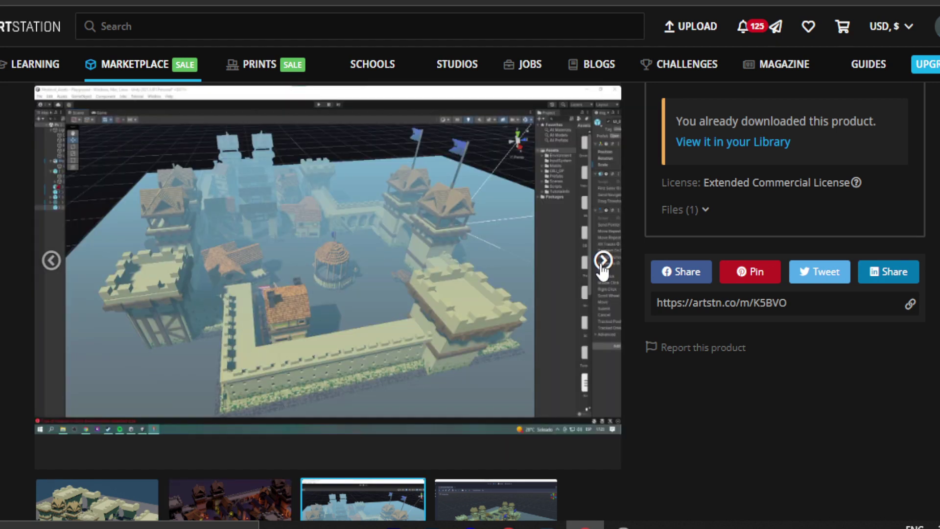
left_click(602, 265)
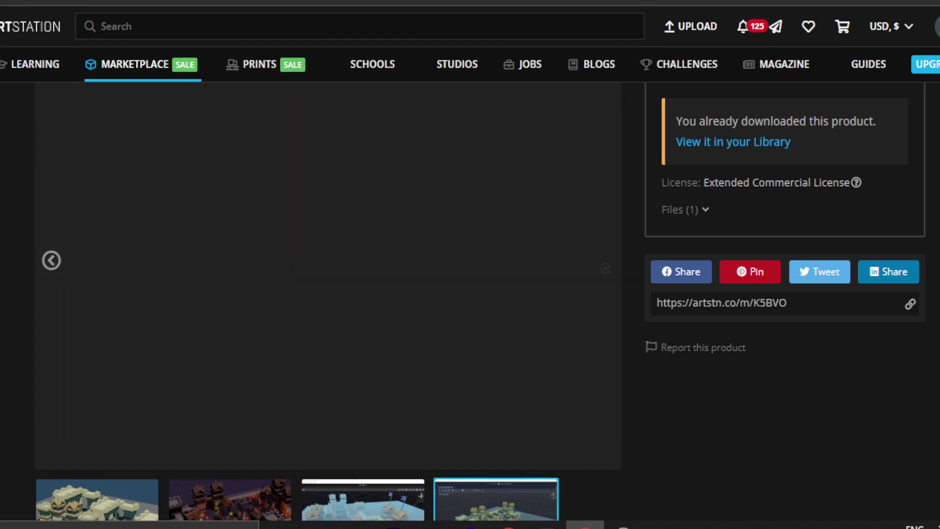
scroll(593, 271, "down", 6)
scroll(591, 272, "down", 2)
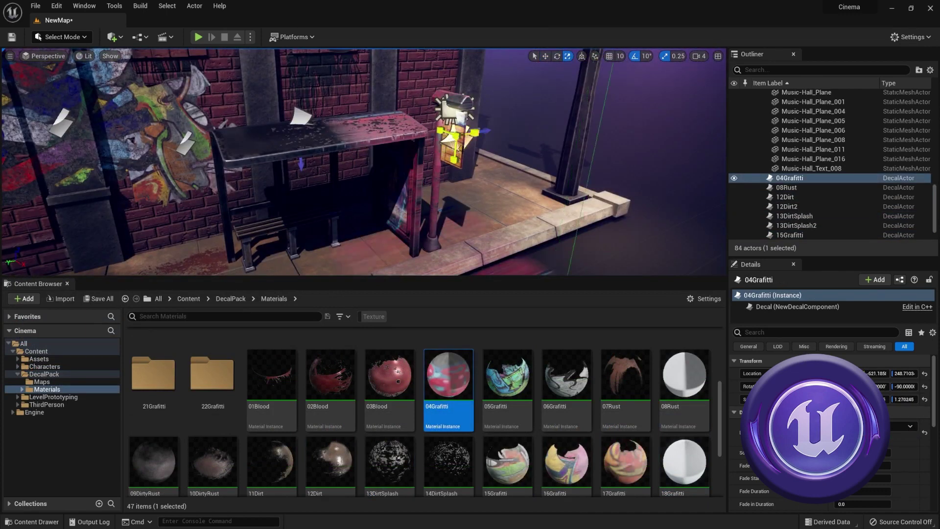
Scale the 04Grafitti decal down onto the lamp-post sign
left_click_drag(454, 133, 436, 147)
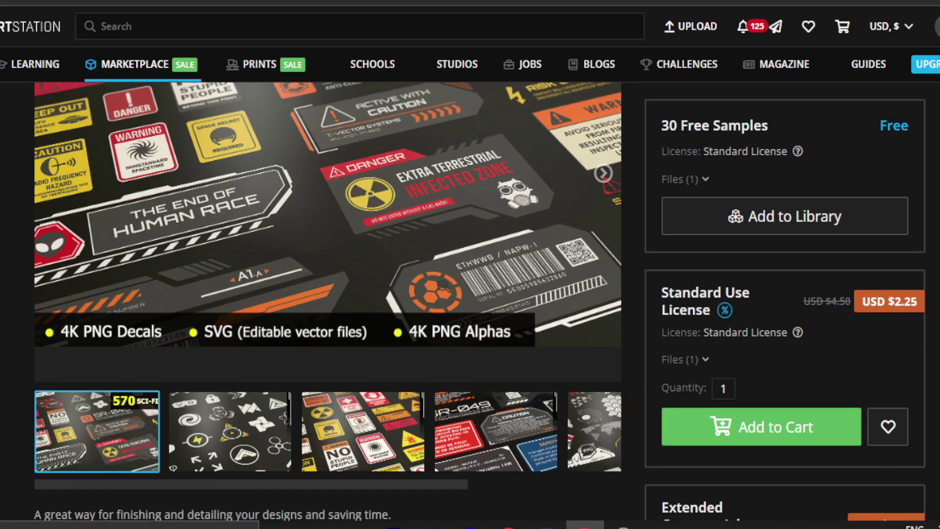
Browse the damage-leak-crack brush bundle gallery (sci-fi decals, crack alpha, 110 Brush), ending at the free license offer
scroll(328, 294, "up", 3)
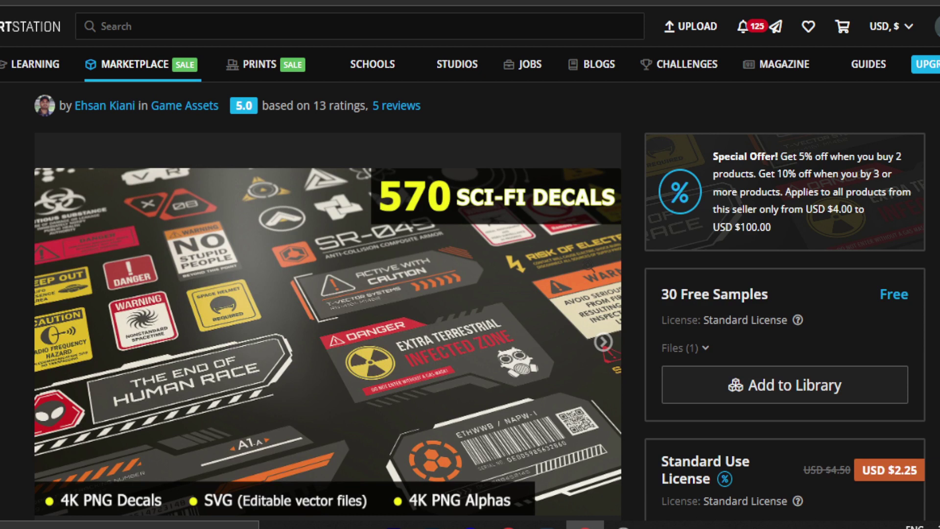
left_click(603, 342)
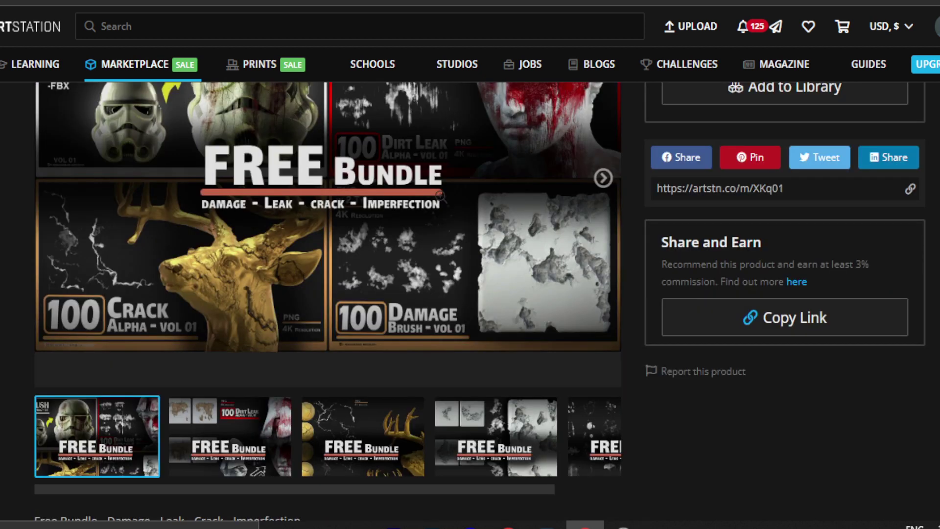
scroll(606, 265, "up", 2)
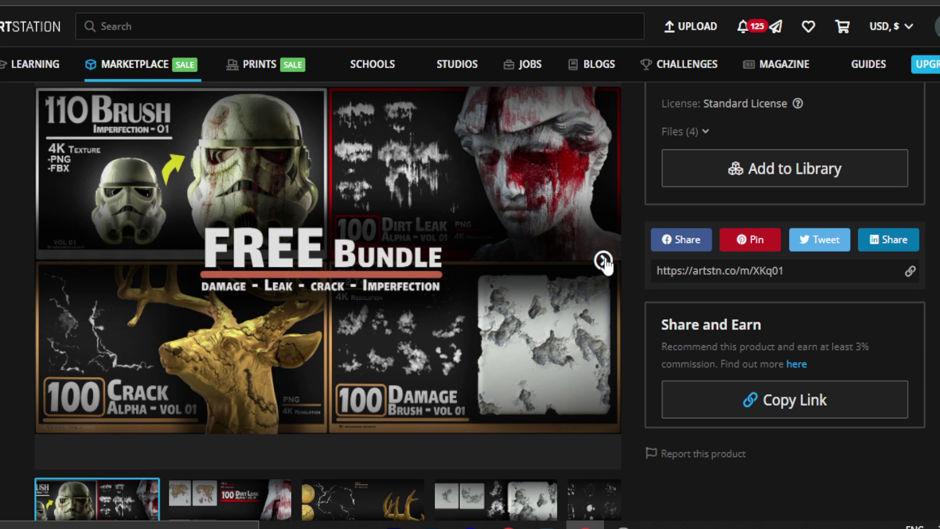
double_click(604, 260)
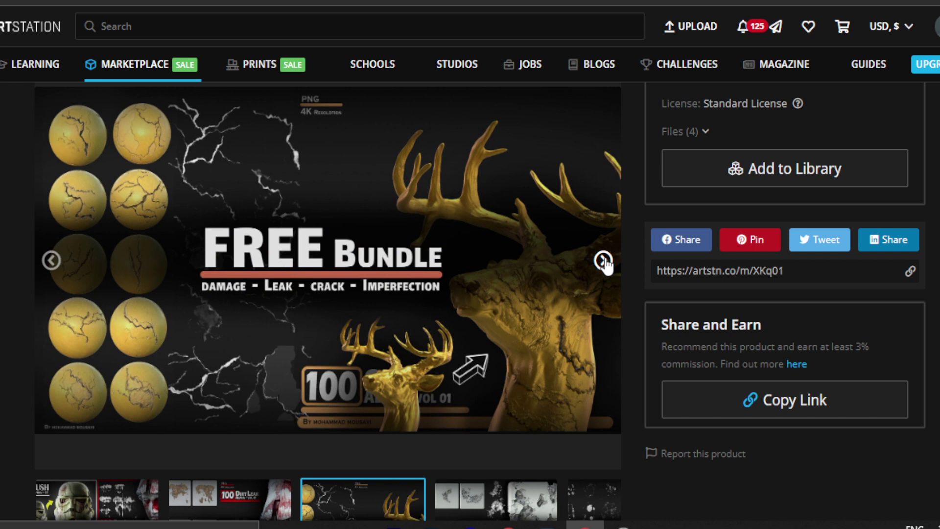
double_click(603, 260)
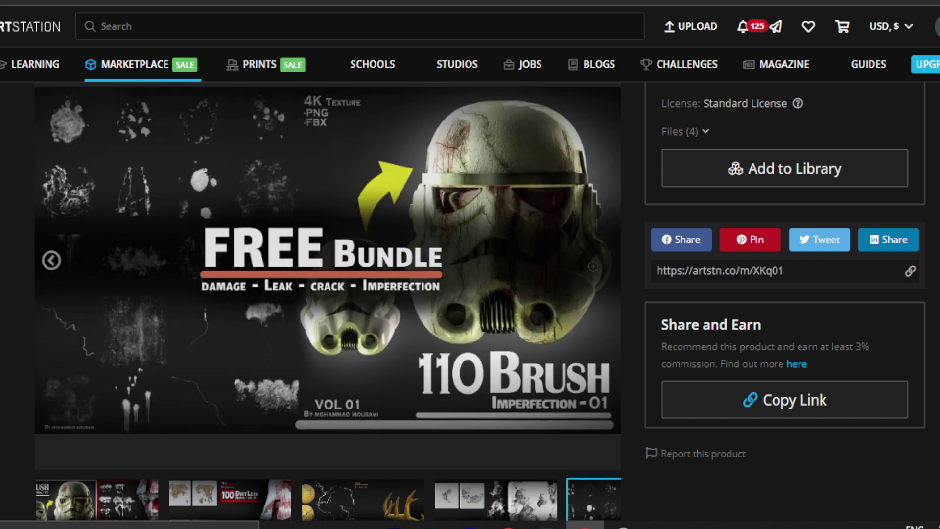
scroll(519, 274, "down", 7)
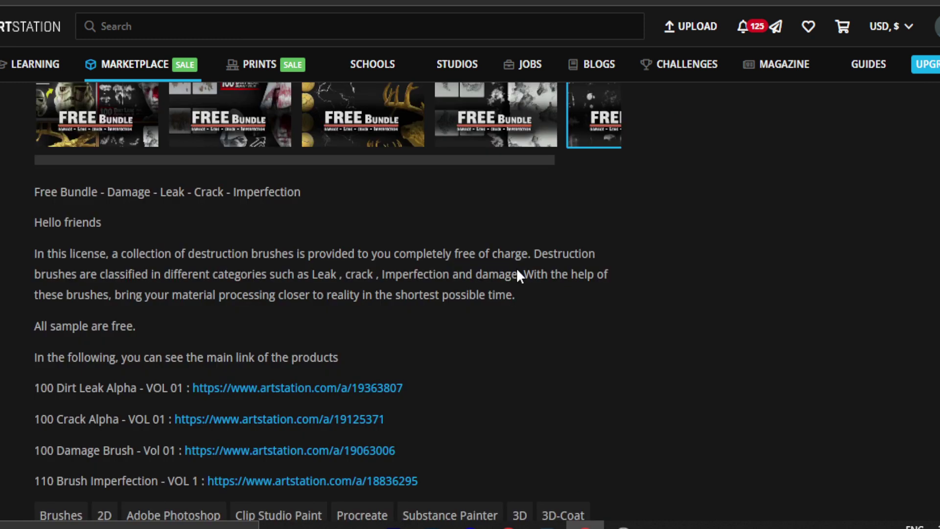
scroll(517, 273, "up", 7)
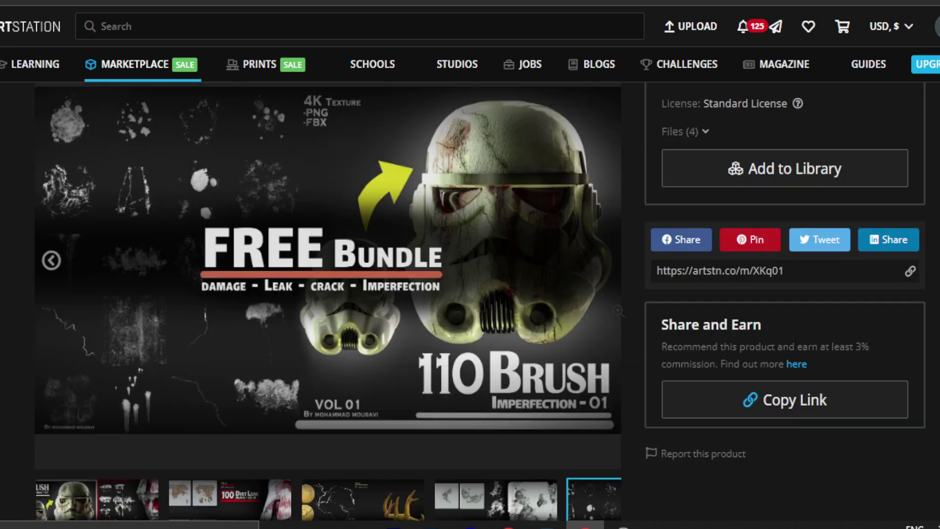
scroll(773, 287, "up", 2)
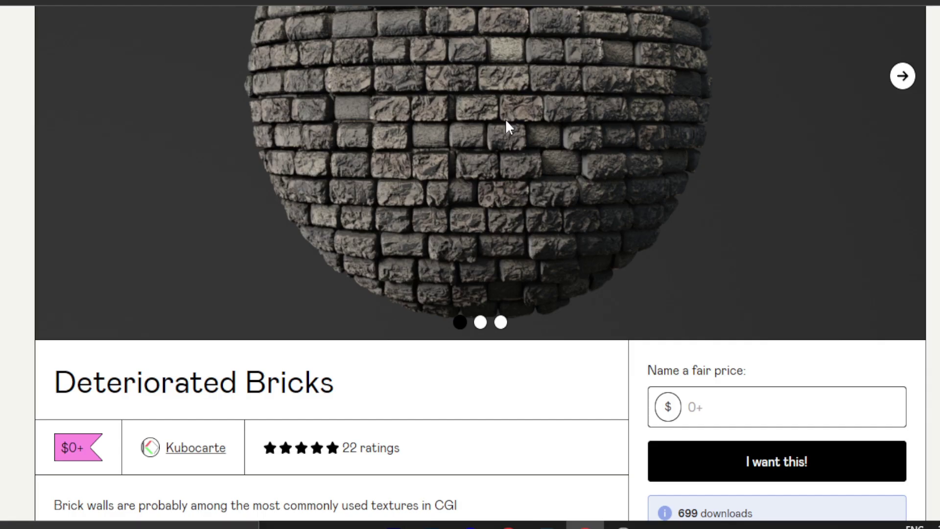
Scroll through the Gumroad Deteriorated Bricks material description and back up to the image carousel
scroll(506, 126, "down", 5)
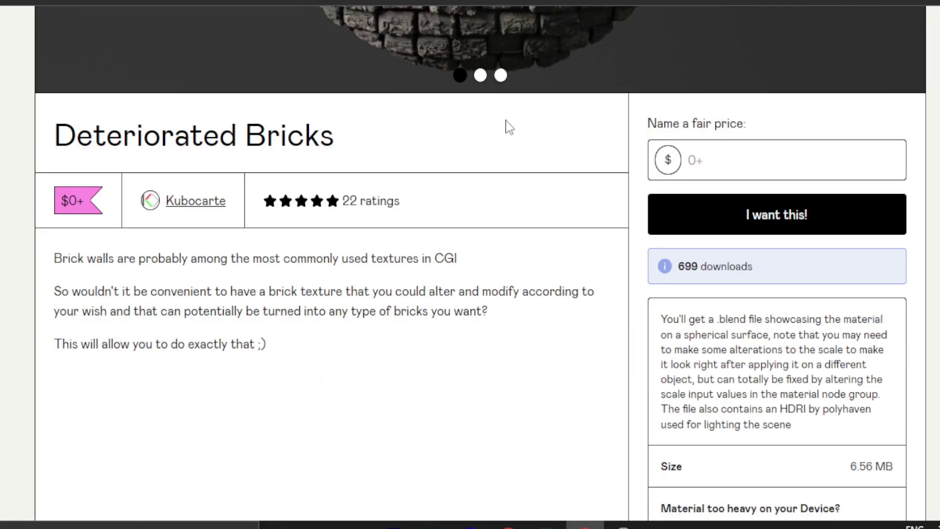
scroll(493, 127, "down", 3)
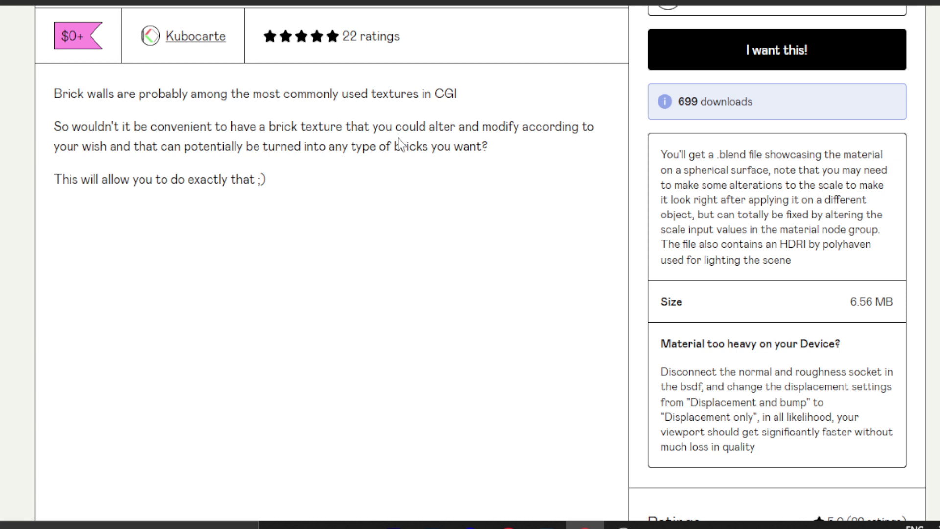
scroll(400, 143, "up", 9)
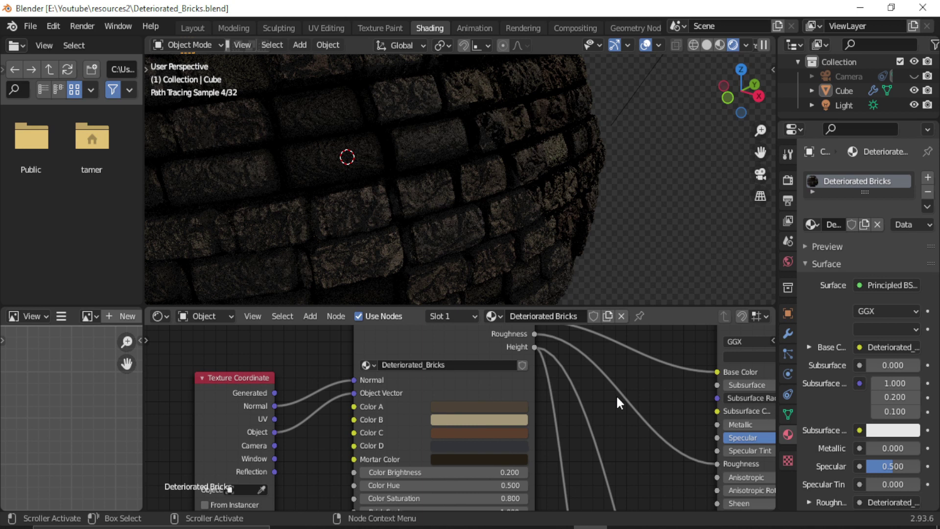
Pan the Shader Editor to reveal the Principled BSDF fed by the Deteriorated_Bricks group
middle_click_drag(617, 399, 464, 426)
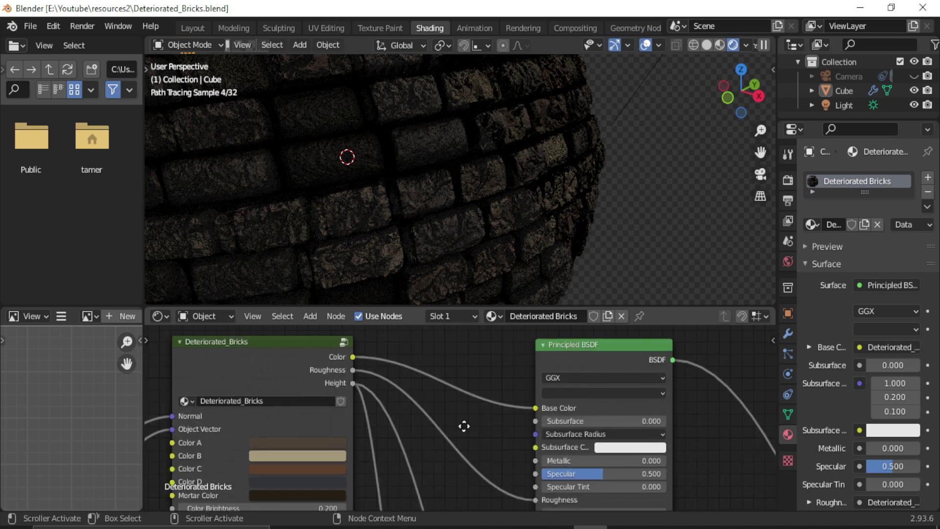